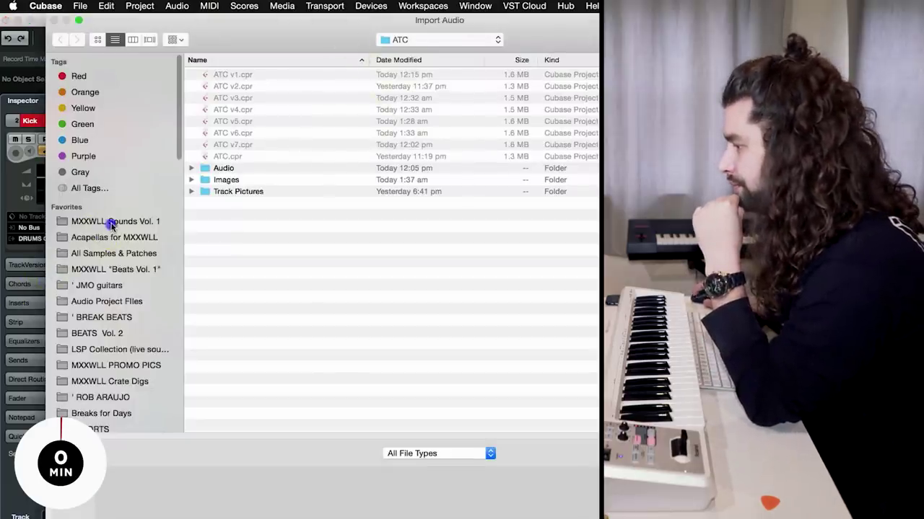
# - Audition kicks in the MXXWLL Sounds Vol. 1 Kicks folder and import PALM TREES KICK.wav onto the Kick track as a new version
pyautogui.click(112, 224)
pyautogui.doubleClick(242, 123)
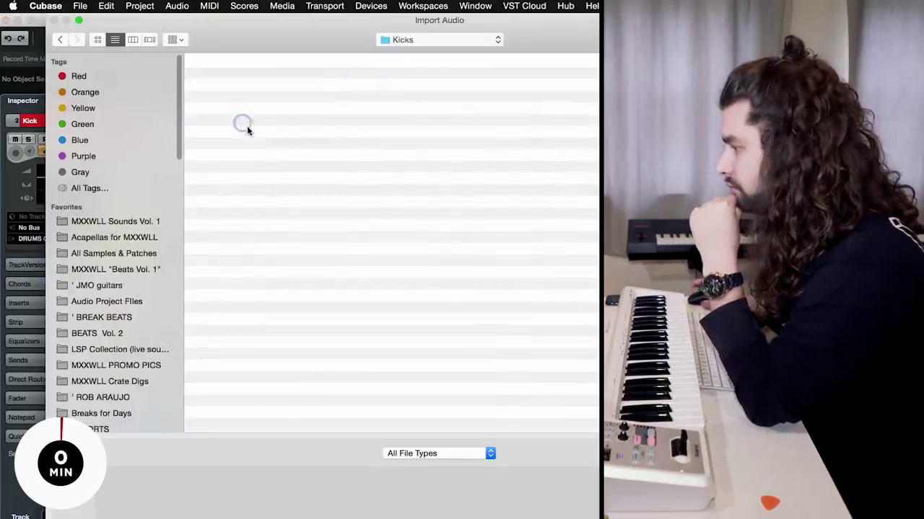
pyautogui.click(253, 144)
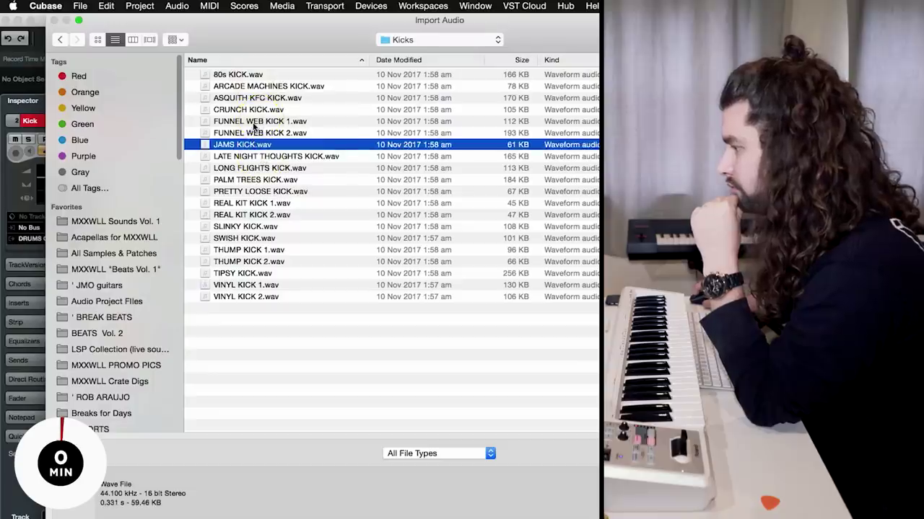
pyautogui.click(254, 121)
pyautogui.press('Return')
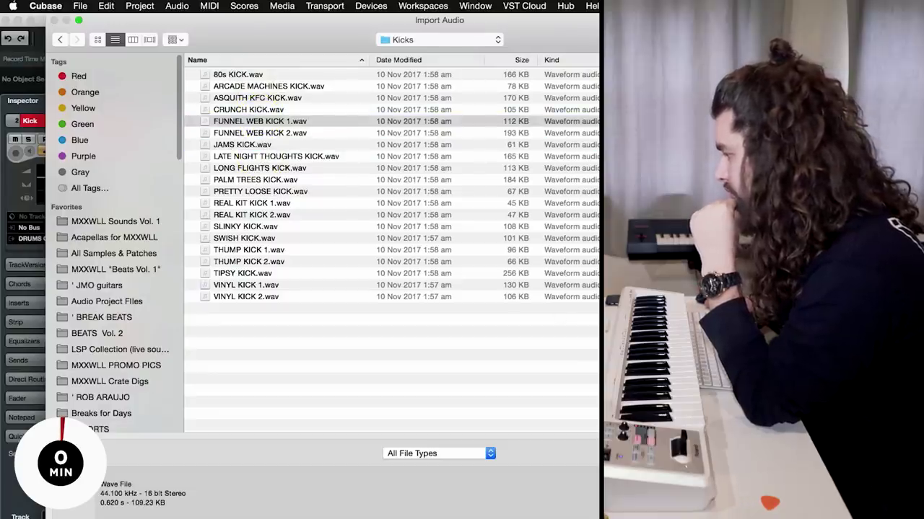
pyautogui.click(304, 180)
pyautogui.click(294, 160)
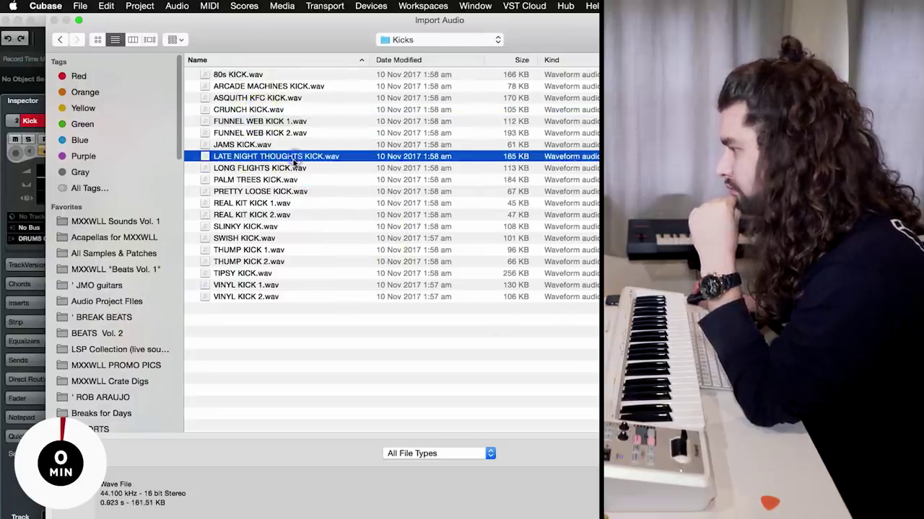
pyautogui.click(279, 180)
pyautogui.press('Return')
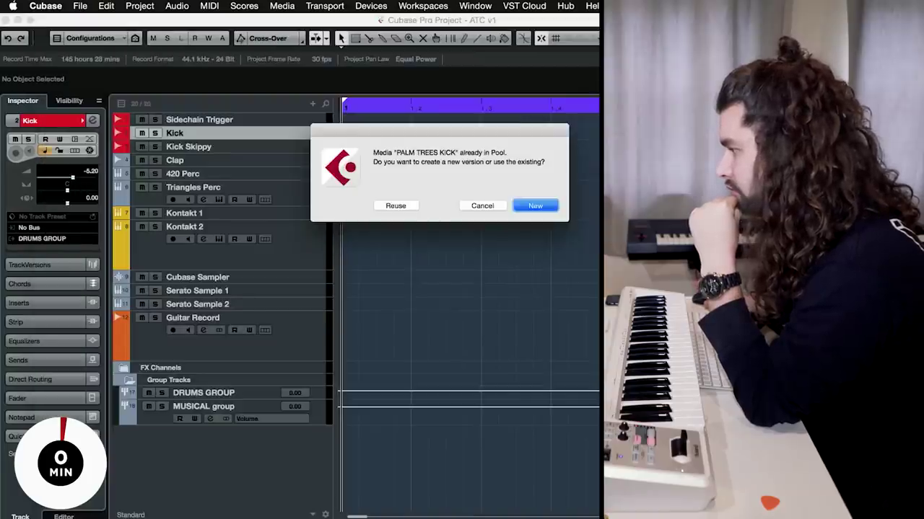
pyautogui.click(539, 207)
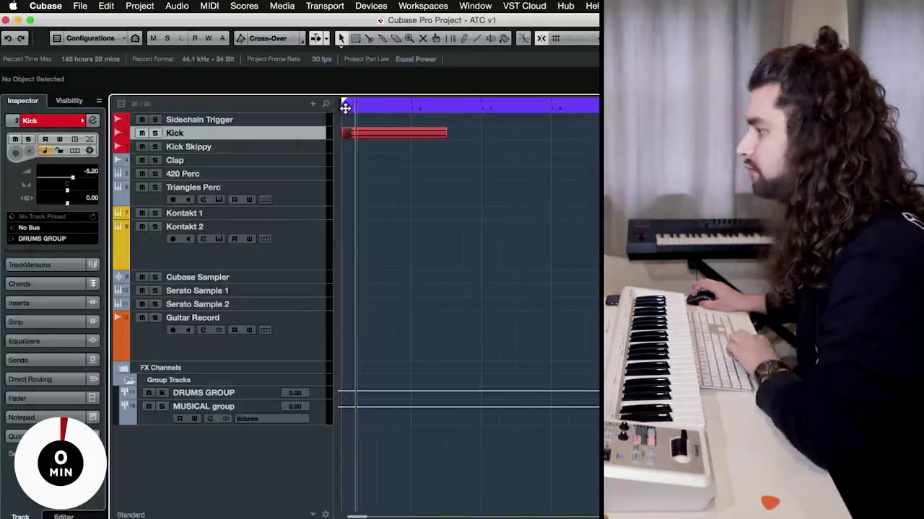
# - Enlarge the Kick track, shorten the kick clip to a length of 0.0.0.90 and give it a 0.0.0.8 fade-out
pyautogui.moveTo(313, 191); pyautogui.dragTo(302, 256)
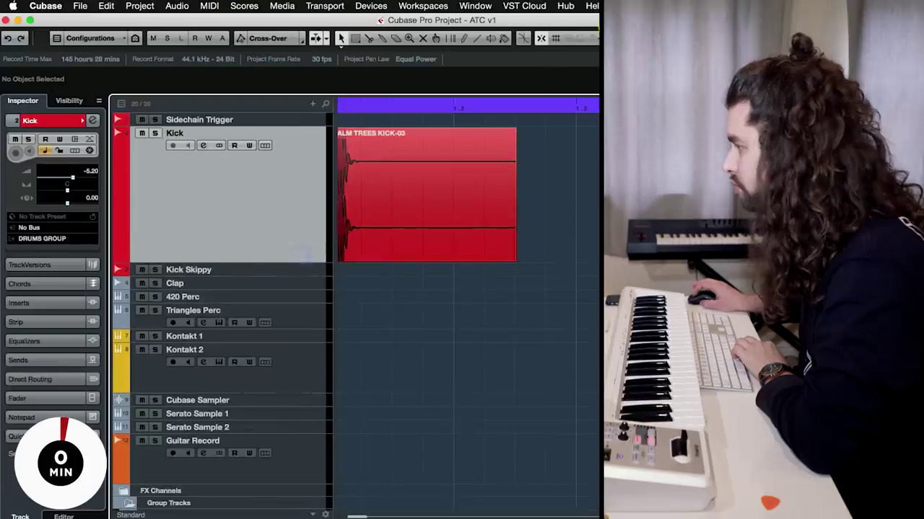
pyautogui.moveTo(511, 266); pyautogui.dragTo(357, 264)
pyautogui.moveTo(373, 102); pyautogui.dragTo(327, 160)
pyautogui.moveTo(537, 264); pyautogui.dragTo(497, 252)
pyautogui.moveTo(485, 127); pyautogui.dragTo(483, 127)
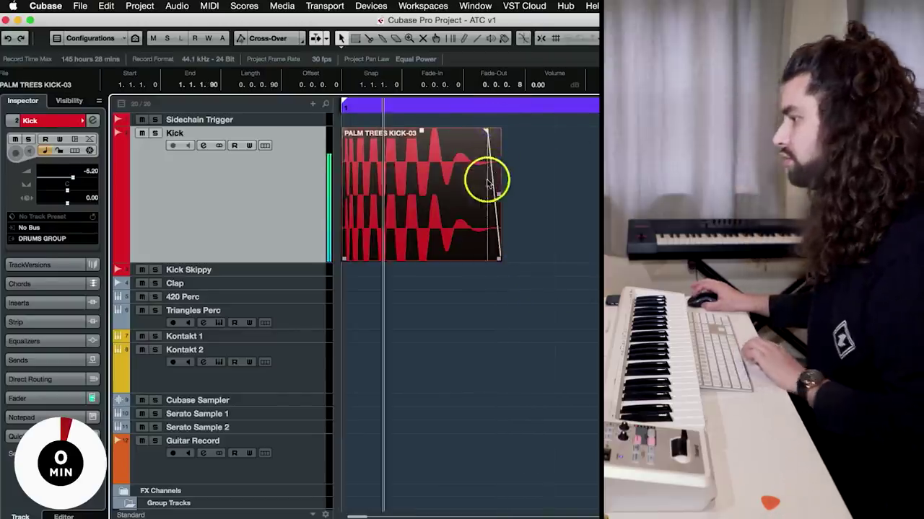
# - Copy the kick clip onto the Kick Skippy track at 1.1.1.95, just after the first kick
pyautogui.moveTo(409, 206); pyautogui.dragTo(579, 273)
pyautogui.press('g')
pyautogui.press('g')
pyautogui.press('g')
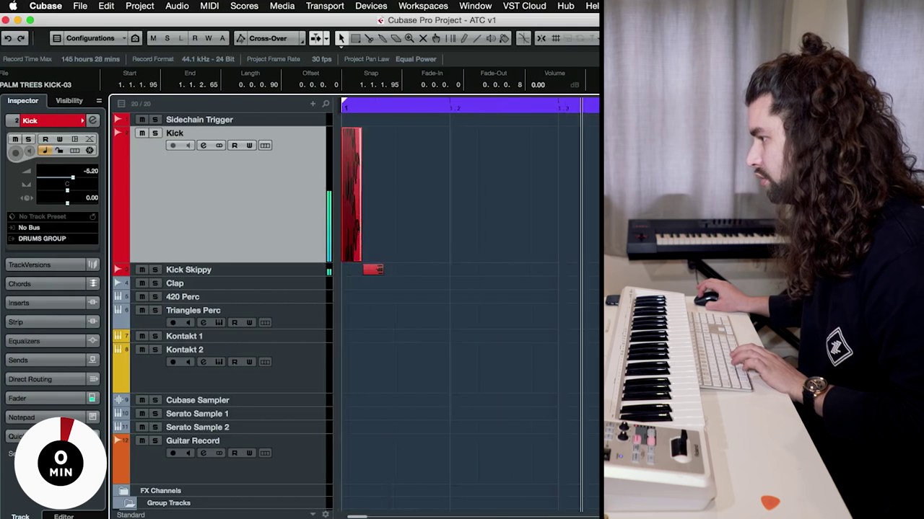
pyautogui.press('h')
pyautogui.press('.')
pyautogui.click(368, 193)
pyautogui.press('BackSpace')
pyautogui.press('super+space')
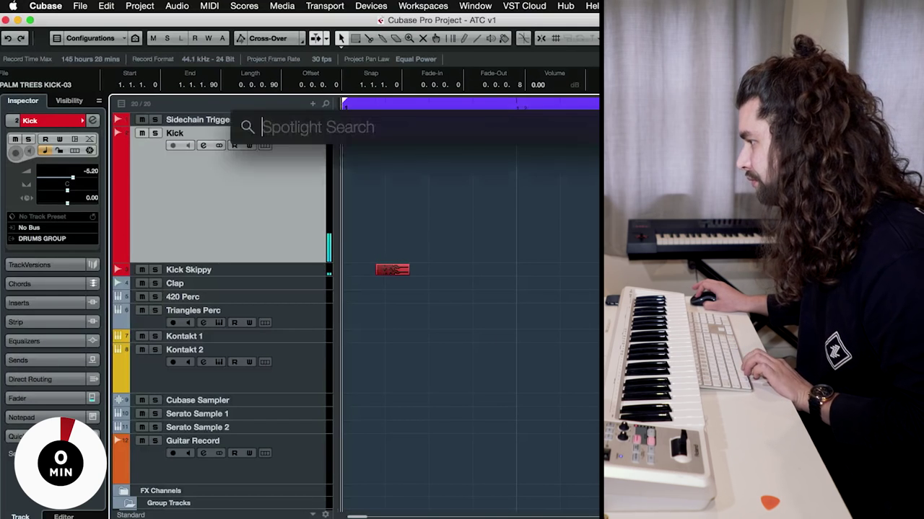
pyautogui.press('super+z')
pyautogui.press('Escape')
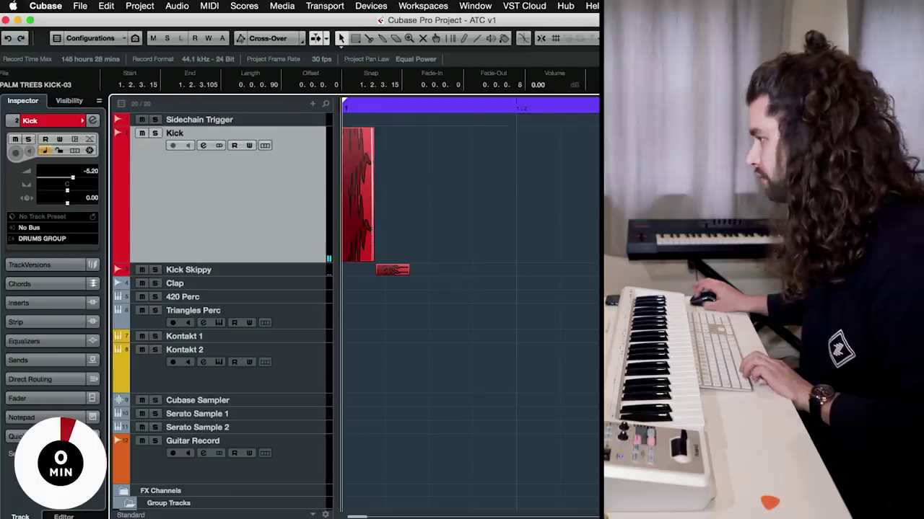
# - Place kick clip copies on the Kick track at 1.2.3.15 and 1.3.1.4 while checking the pattern by playback
pyautogui.press('space')
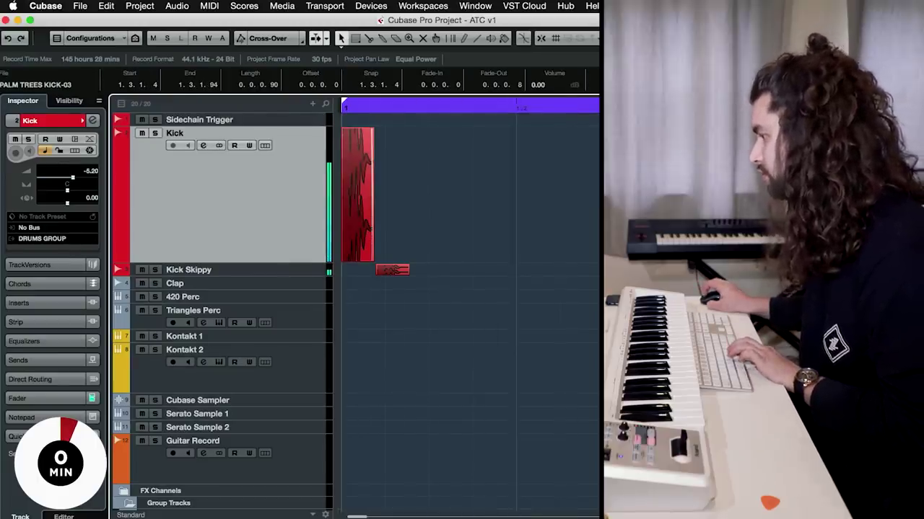
pyautogui.press('g')
pyautogui.press('g')
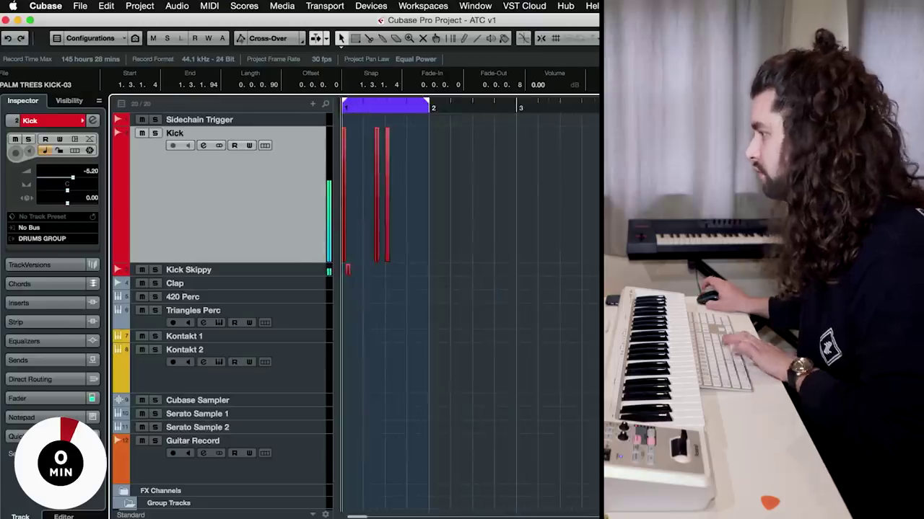
# - Enlarge the Clap track and open the MXXWLL Sounds Vol. 1 Claps folder for importing audio
pyautogui.click(285, 286)
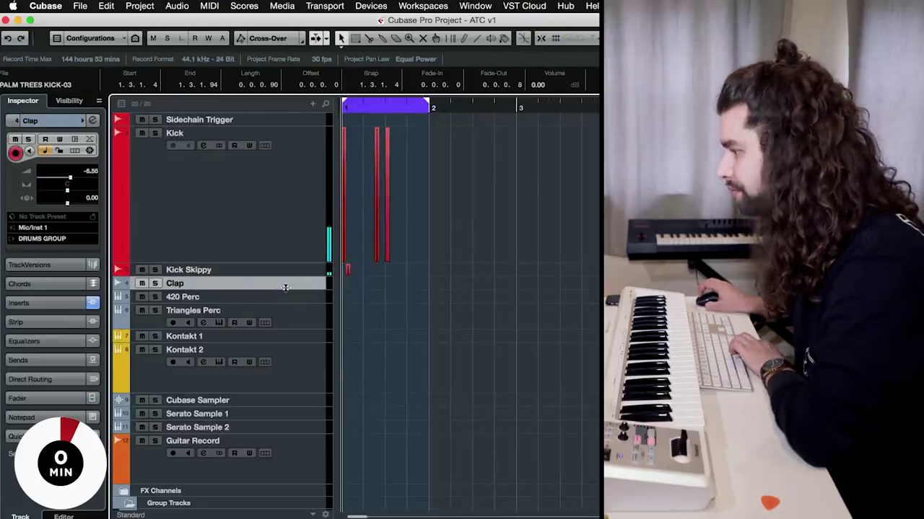
pyautogui.moveTo(285, 288); pyautogui.dragTo(287, 326)
pyautogui.press('super+i')
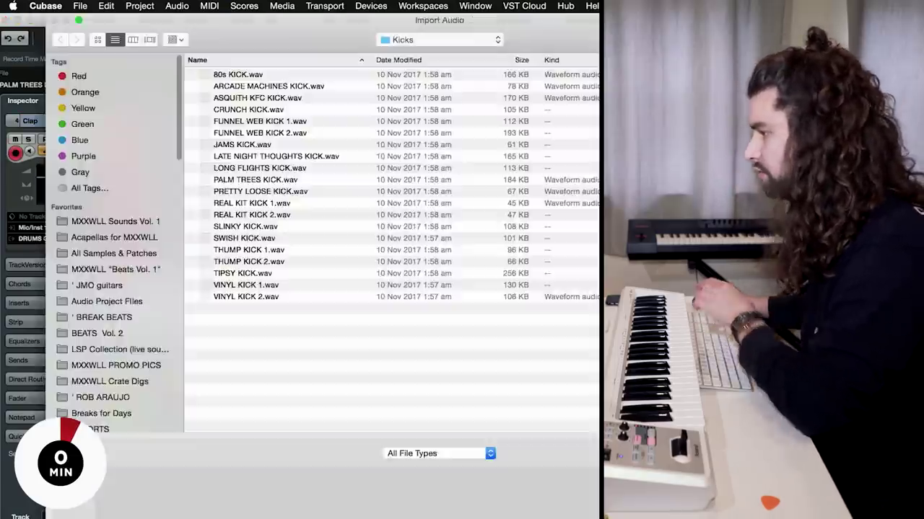
pyautogui.click(404, 39)
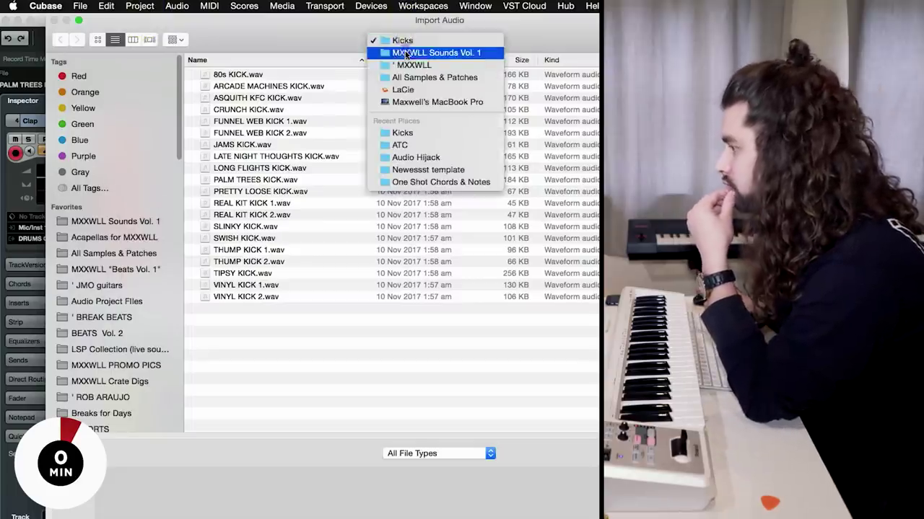
pyautogui.click(433, 51)
pyautogui.doubleClick(226, 99)
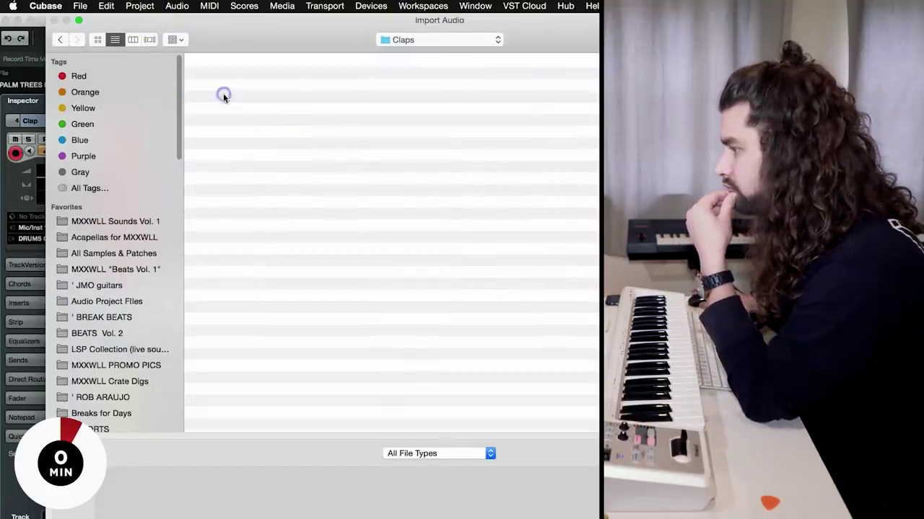
# - Audition several claps and import PRETTY LOOSE CLAP.wav onto the Clap track as a new version
pyautogui.click(243, 87)
pyautogui.click(246, 97)
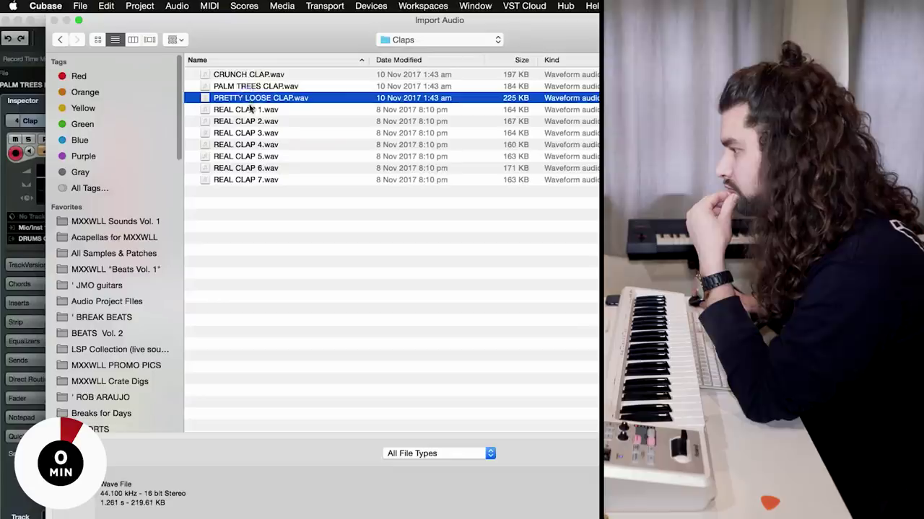
pyautogui.click(251, 109)
pyautogui.click(250, 98)
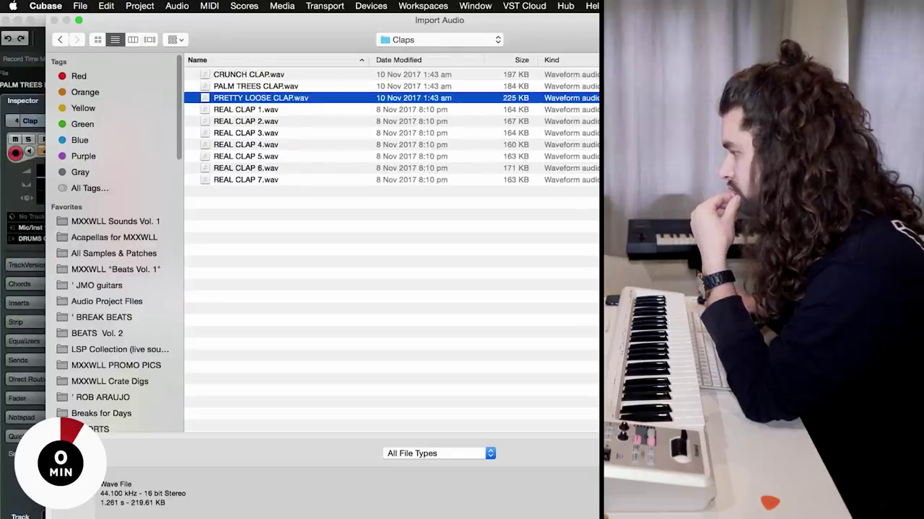
pyautogui.press('Return')
pyautogui.press('Return')
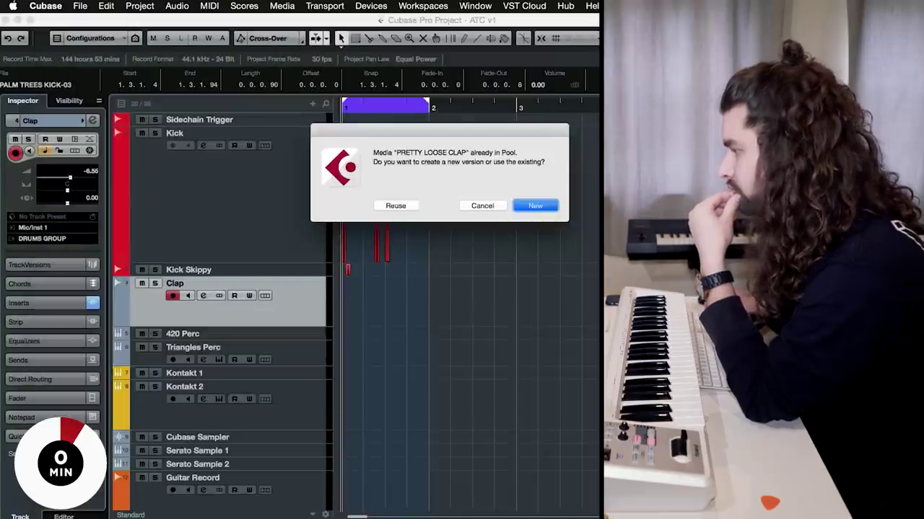
pyautogui.click(535, 206)
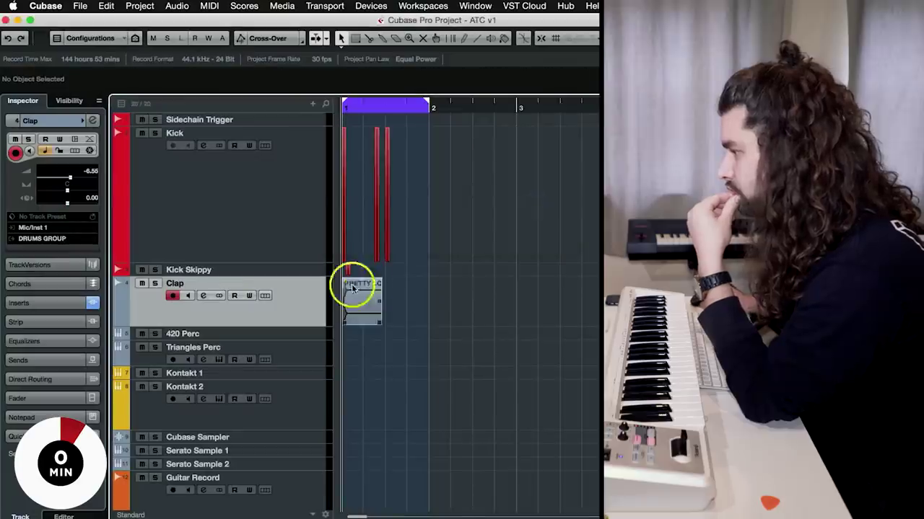
# - Place the clap clip at 1.1.4.108, shorten it to 0.0.1.59 and give it a 0.0.0.45 fade-out
pyautogui.press('h')
pyautogui.press('h')
pyautogui.press('h')
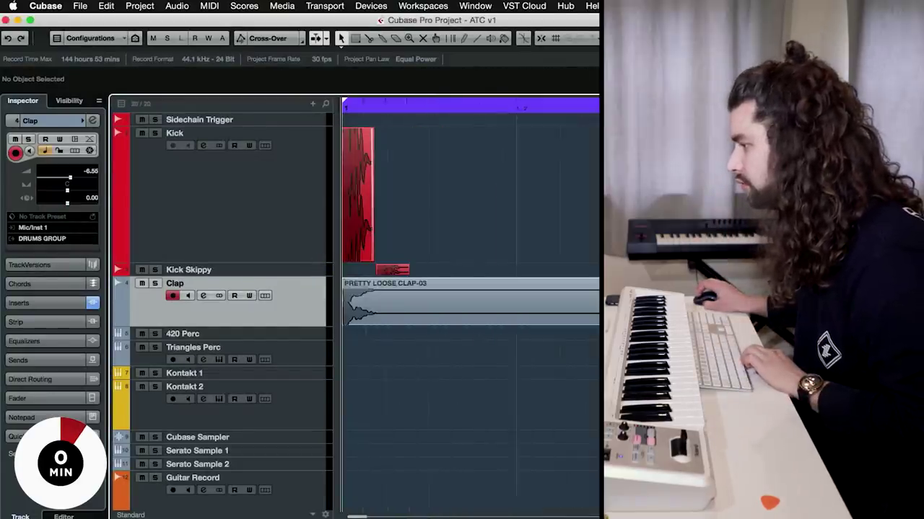
pyautogui.moveTo(503, 281); pyautogui.dragTo(547, 309)
pyautogui.press('space')
pyautogui.click(542, 315)
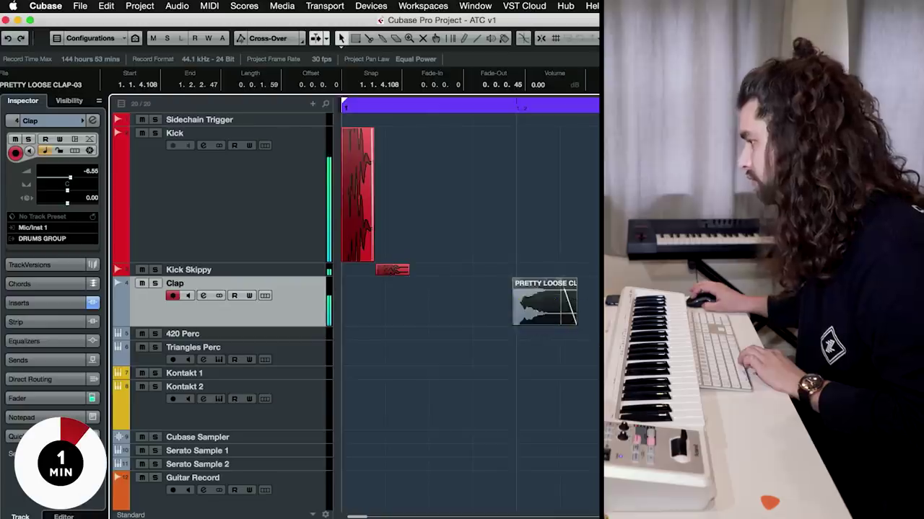
# - Copy the clap clip to beat 4 of the first bar and play back the pattern
pyautogui.hscroll(3, 465, 311)
pyautogui.moveTo(449, 313); pyautogui.dragTo(597, 310)
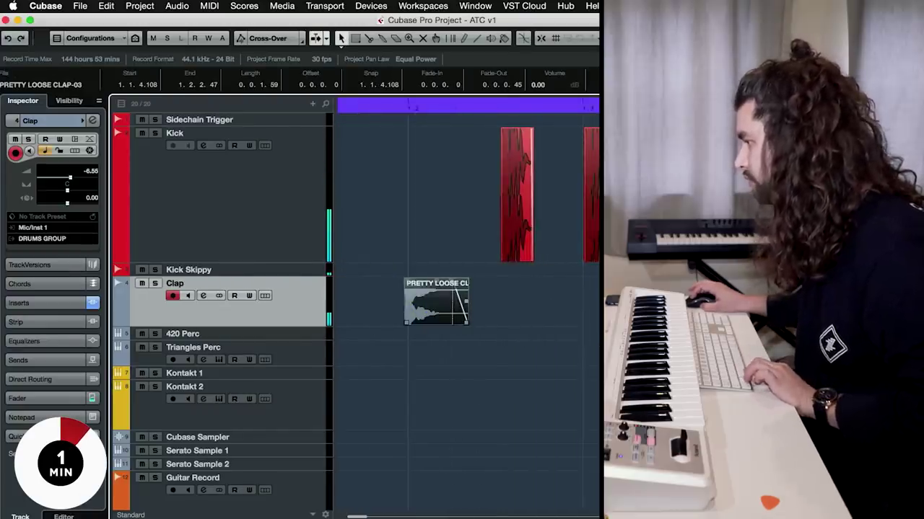
pyautogui.press('space')
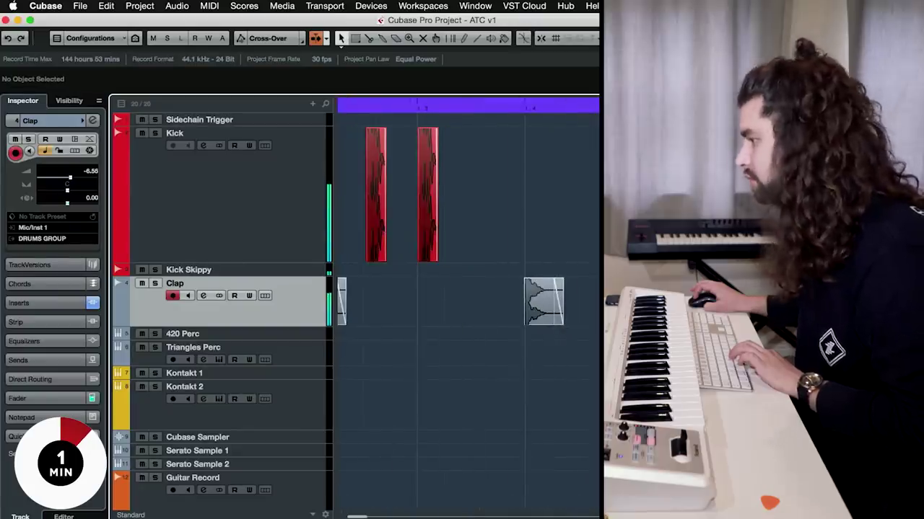
# - Select and enlarge the 420 Perc track, open its Battery instrument to try the 420 PERC sample, and close the instrument
pyautogui.click(289, 336)
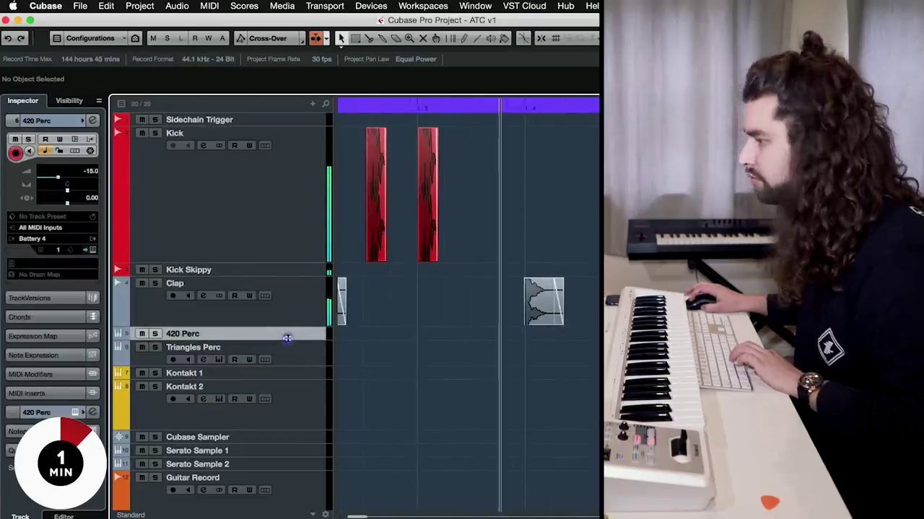
pyautogui.moveTo(288, 340); pyautogui.dragTo(287, 359)
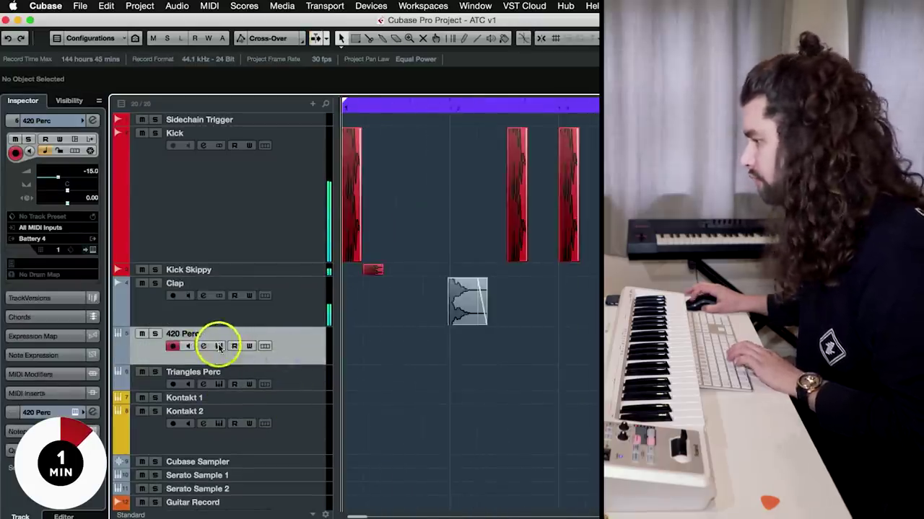
pyautogui.click(262, 350)
pyautogui.click(268, 156)
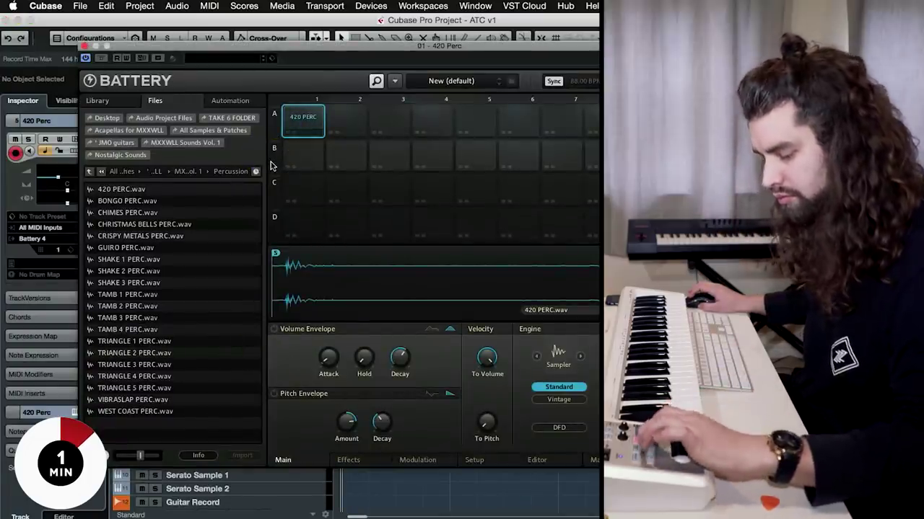
pyautogui.click(77, 52)
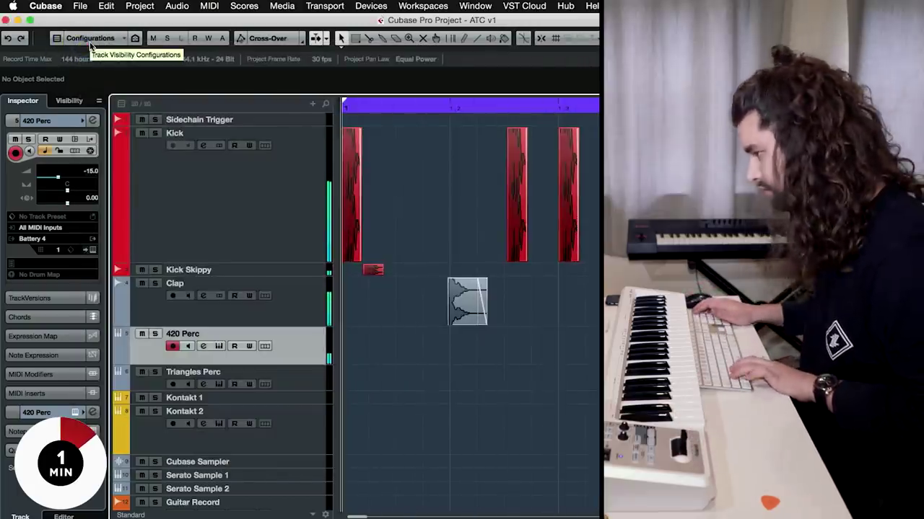
# - Insert the played percussion as a one-bar part on the 420 Perc track with Retrospective Record and play it back
pyautogui.press('space')
pyautogui.press('shift+KP_Multiply')
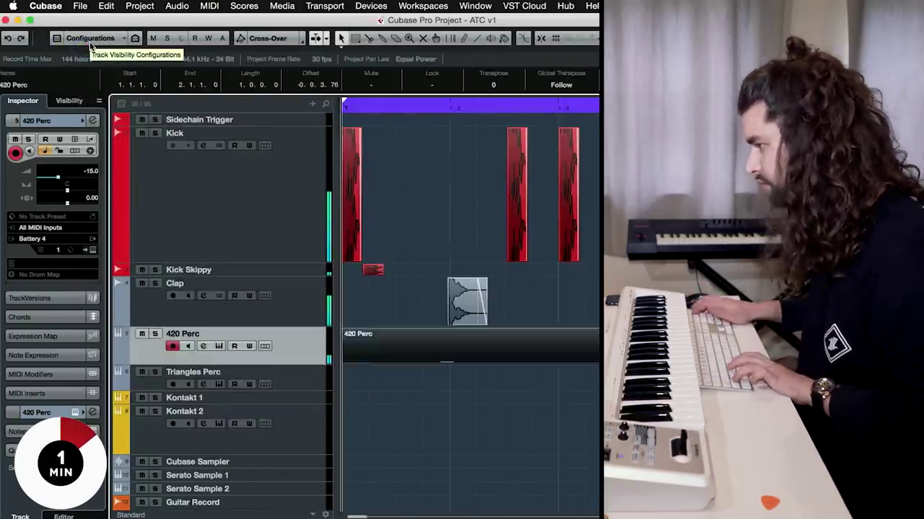
pyautogui.press('space')
# - Select the Triangles Perc track, view its triangle samples in Battery, close the instrument and toggle playback
pyautogui.click(306, 380)
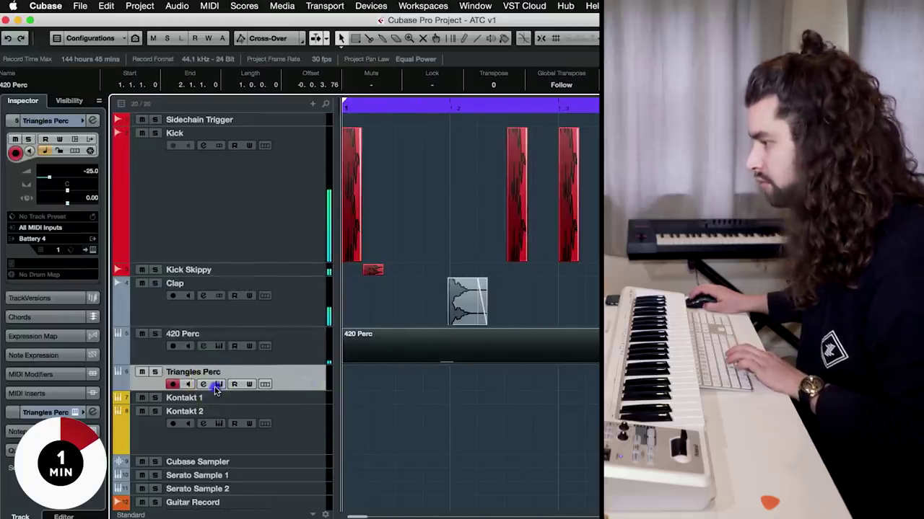
pyautogui.click(219, 385)
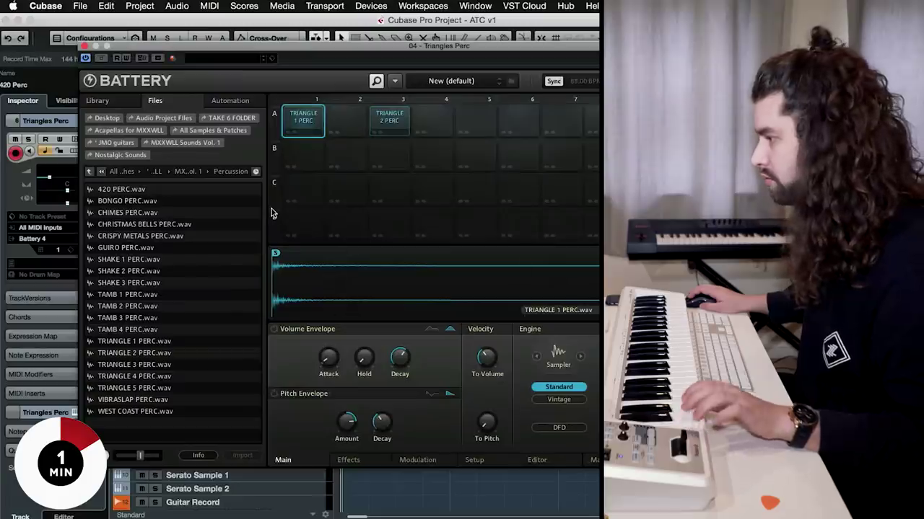
pyautogui.click(84, 46)
pyautogui.press('space')
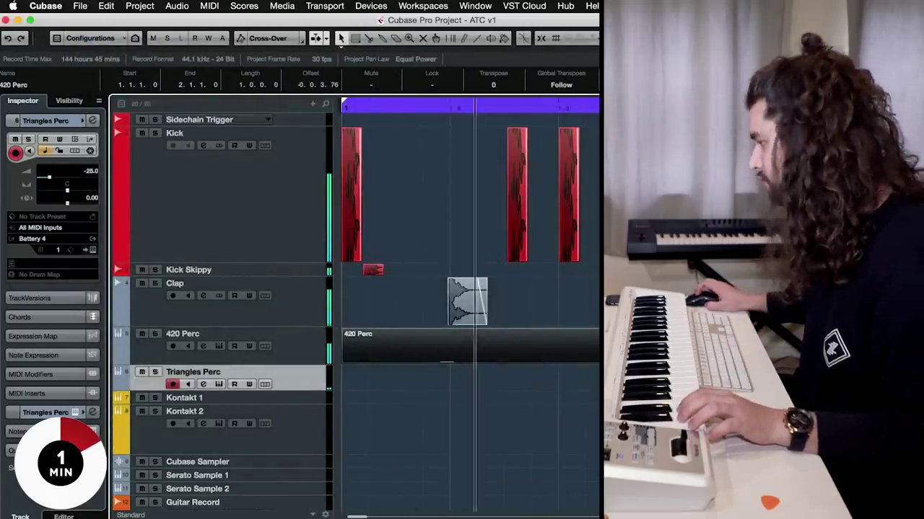
# - Duplicate the first bar of the Kick, Kick Skippy, Clap and 420 Perc tracks three times and extend the cycle range to four bars
pyautogui.press('g')
pyautogui.press('g')
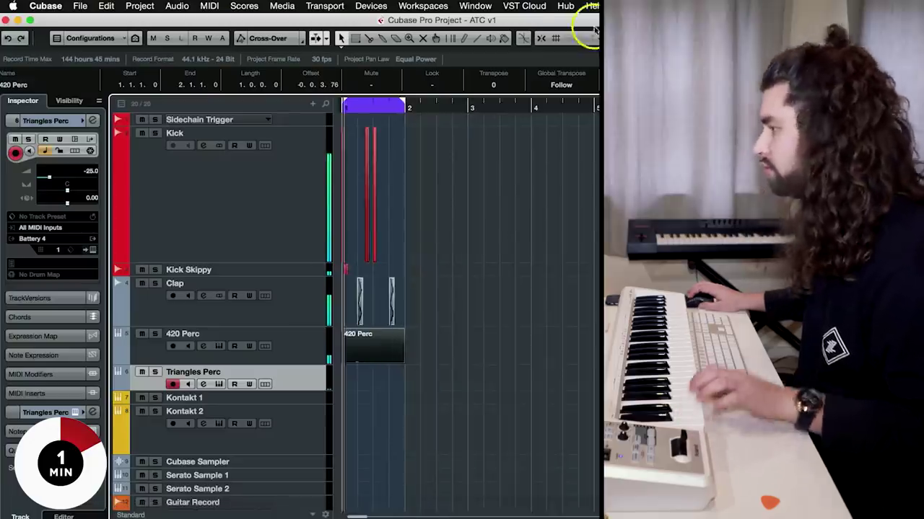
pyautogui.click(355, 38)
pyautogui.click(422, 336)
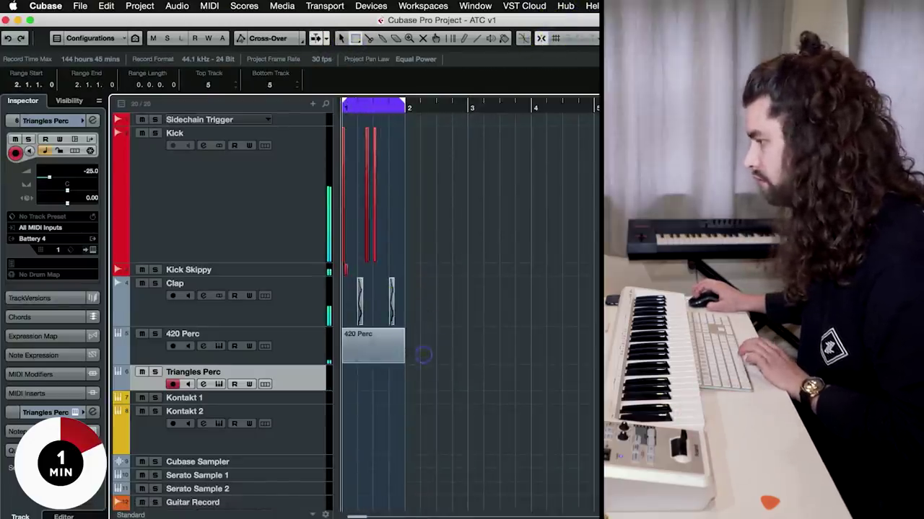
pyautogui.moveTo(423, 355); pyautogui.dragTo(301, 165)
pyautogui.press('super+d')
pyautogui.press('super+d')
pyautogui.press('super+d')
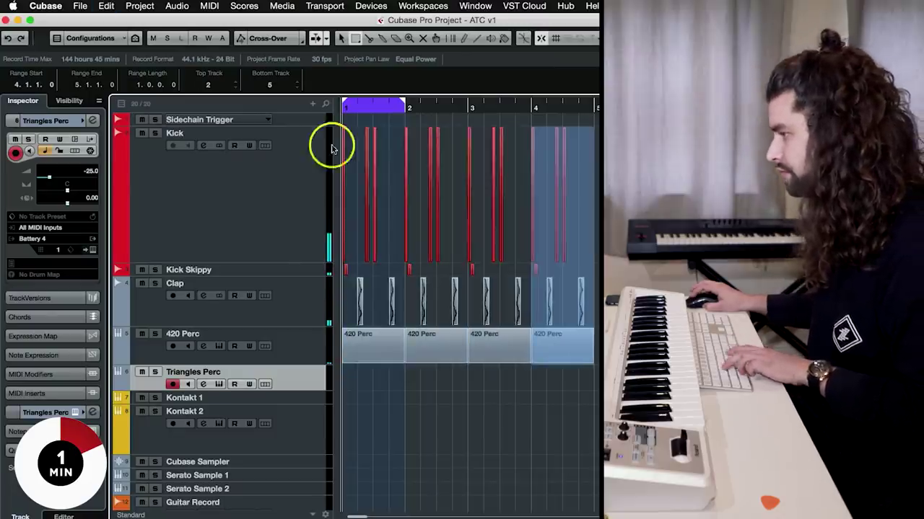
pyautogui.press('space')
pyautogui.moveTo(404, 101); pyautogui.dragTo(580, 157)
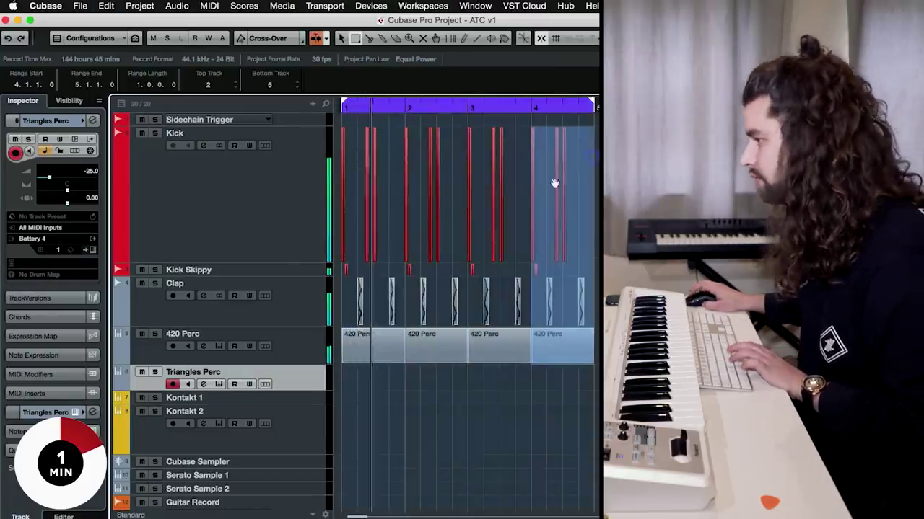
# - Try to record a triangle percussion take on the Triangles Perc track over the looping four bars
pyautogui.press('KP_Multiply')
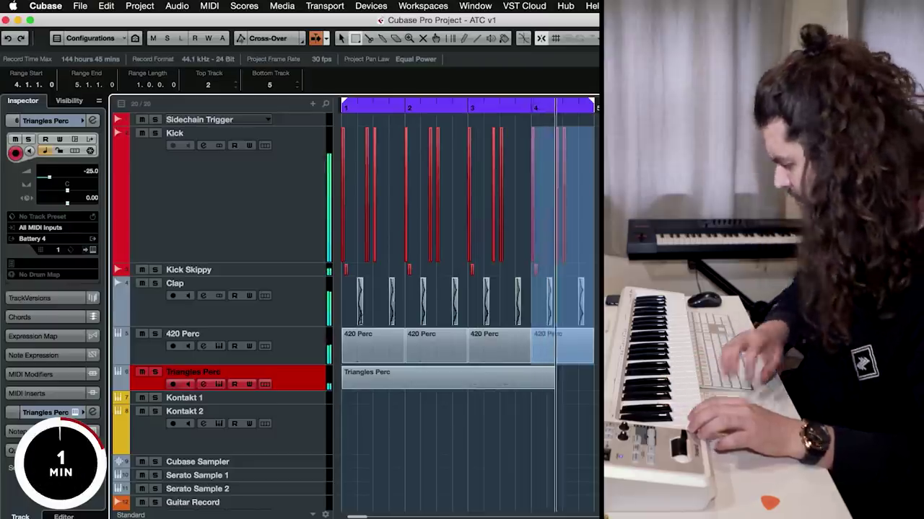
pyautogui.press('space')
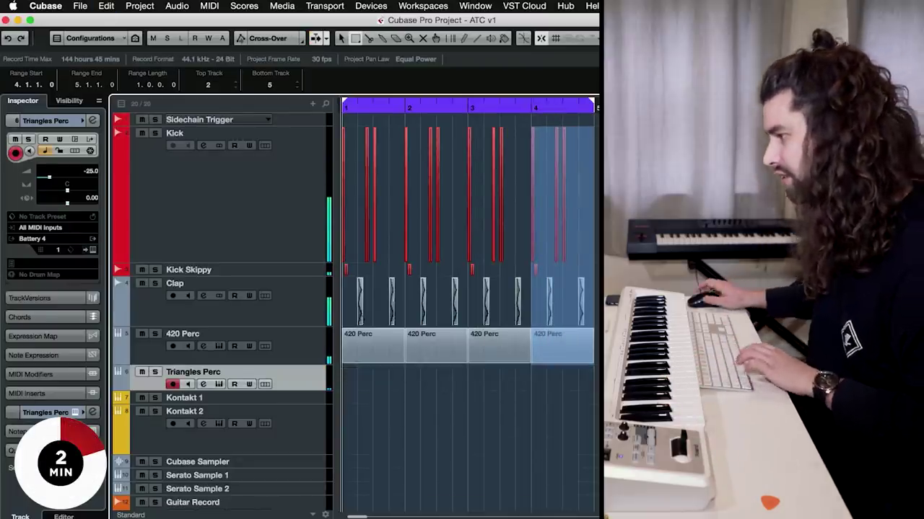
pyautogui.moveTo(159, 514)
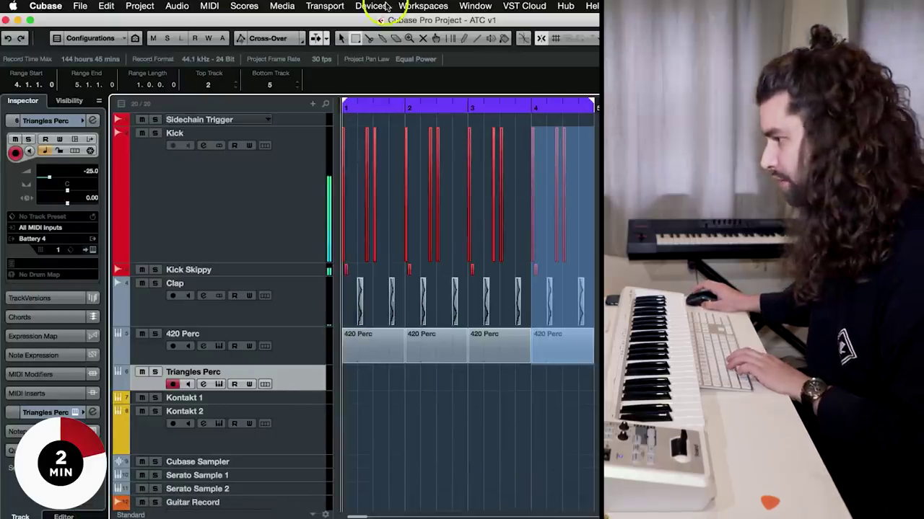
pyautogui.click(550, 107)
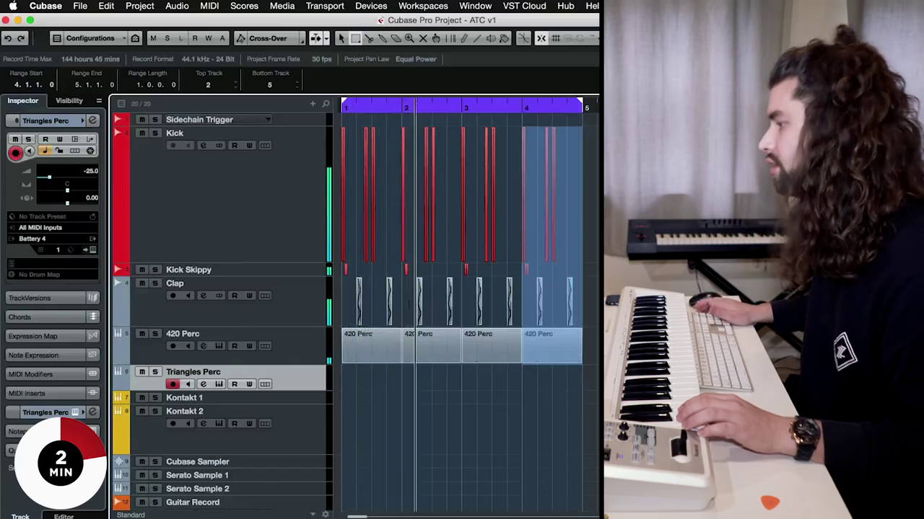
# - Record a four-bar triangle part on the Triangles Perc track and play it back with the beat
pyautogui.press('KP_Multiply')
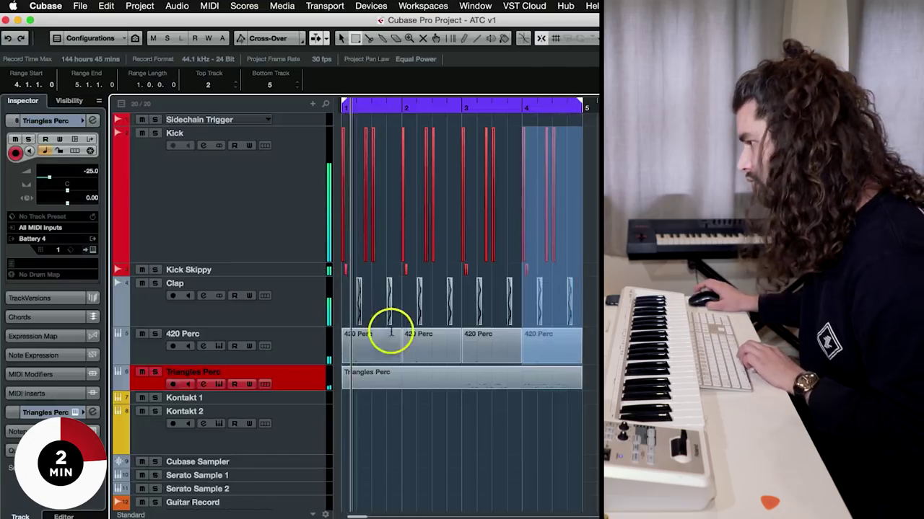
pyautogui.press('space')
pyautogui.press('space')
# - Select and enlarge the Clap track and inspect the clap timing up close
pyautogui.click(537, 39)
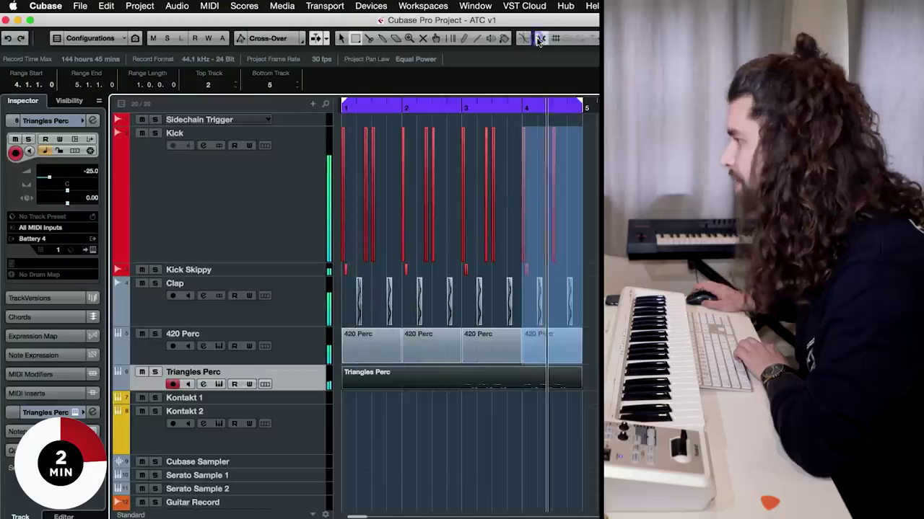
pyautogui.click(304, 323)
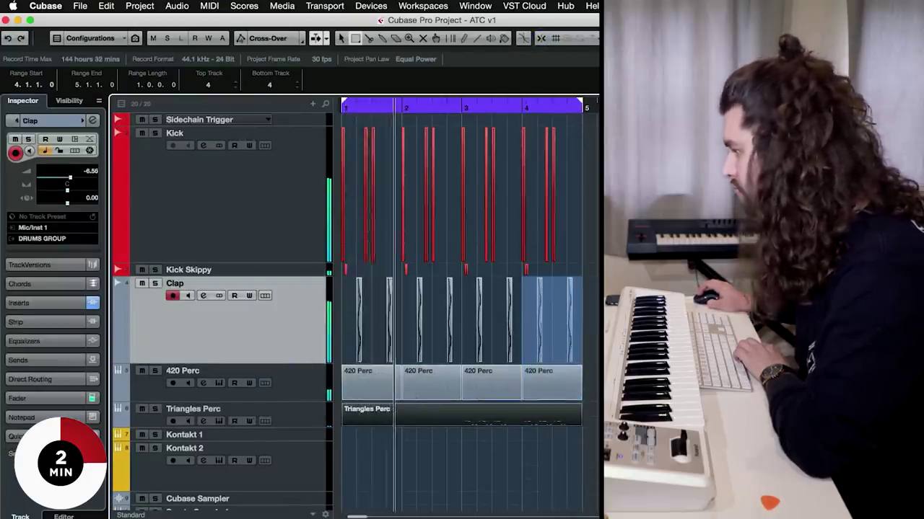
pyautogui.press('h')
pyautogui.press('h')
pyautogui.press('h')
pyautogui.press('h')
pyautogui.press('h')
pyautogui.click(541, 37)
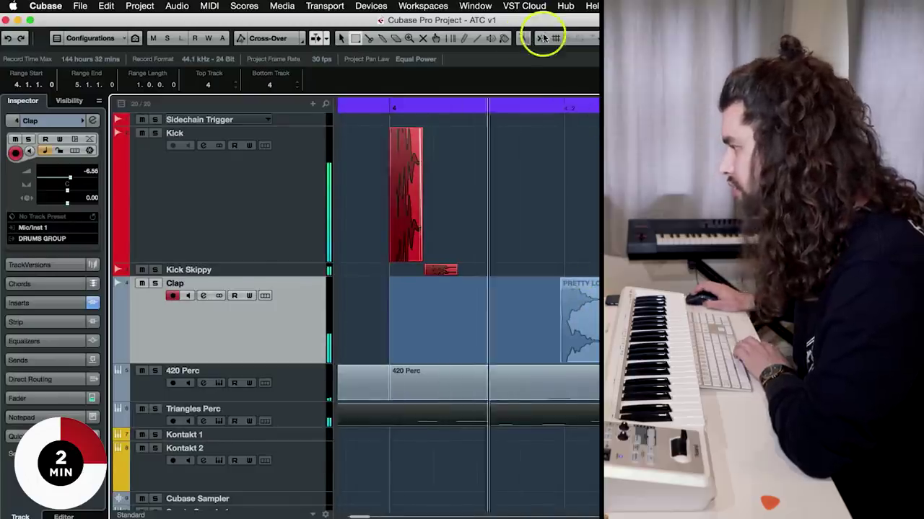
# - Examine the kick and clap clips in bars 1 and 4 against the grid and restart playback
pyautogui.moveTo(457, 201); pyautogui.dragTo(235, 194)
pyautogui.click(341, 41)
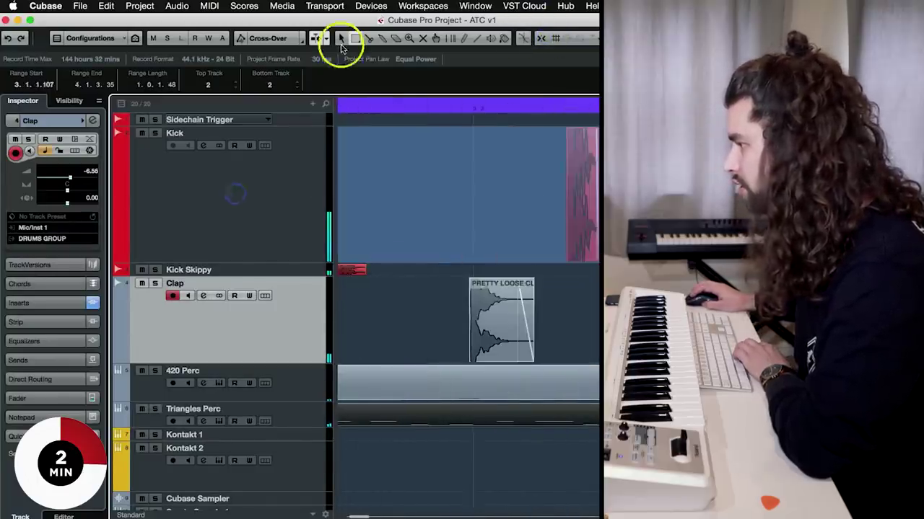
pyautogui.moveTo(515, 183); pyautogui.dragTo(78, 189)
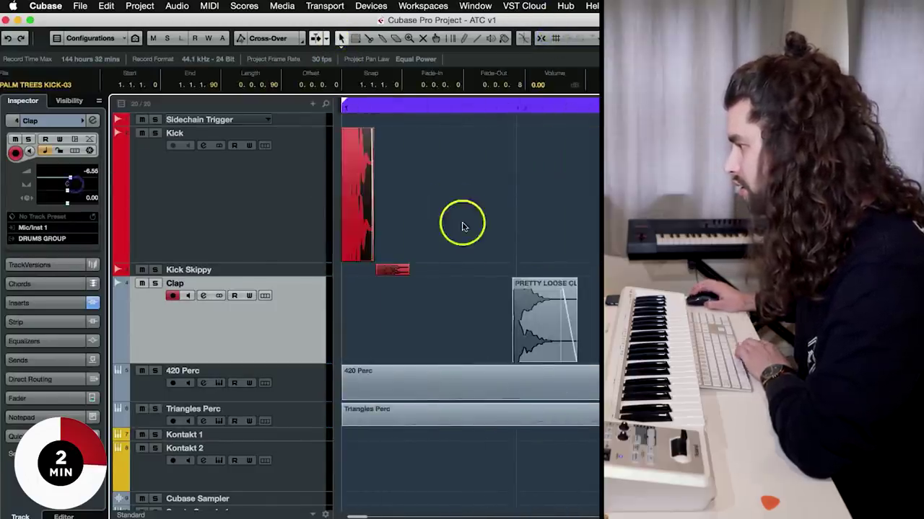
pyautogui.press('space')
pyautogui.click(526, 163)
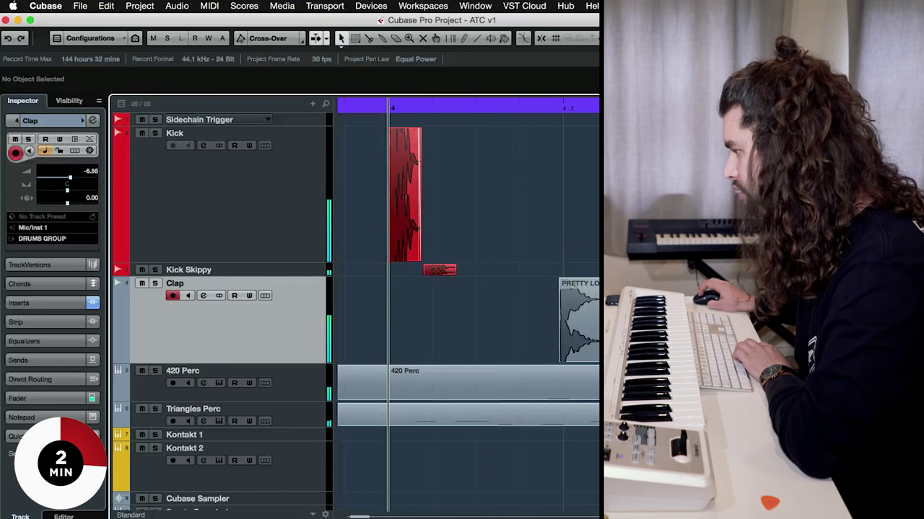
pyautogui.press('g')
pyautogui.press('g')
pyautogui.press('g')
pyautogui.press('g')
pyautogui.press('g')
pyautogui.press('g')
pyautogui.press('g')
pyautogui.click(359, 113)
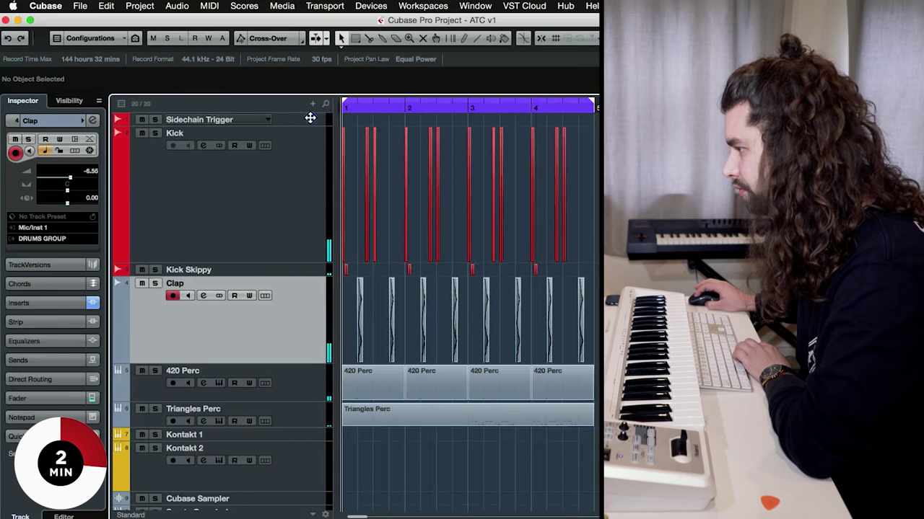
# - Shift the third kick clip of bar 1 slightly late, to position 1.3.1.17
pyautogui.press('h')
pyautogui.press('h')
pyautogui.press('h')
pyautogui.press('h')
pyautogui.press('space')
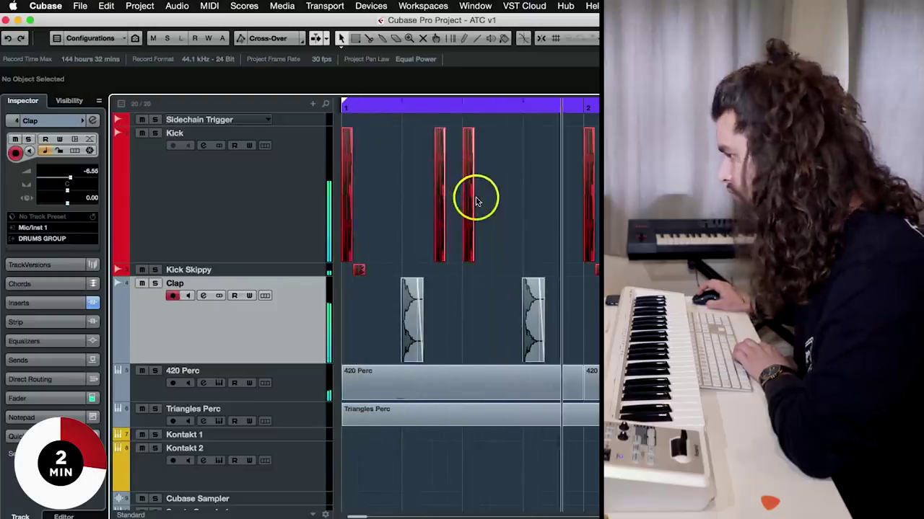
pyautogui.moveTo(467, 223); pyautogui.dragTo(471, 230)
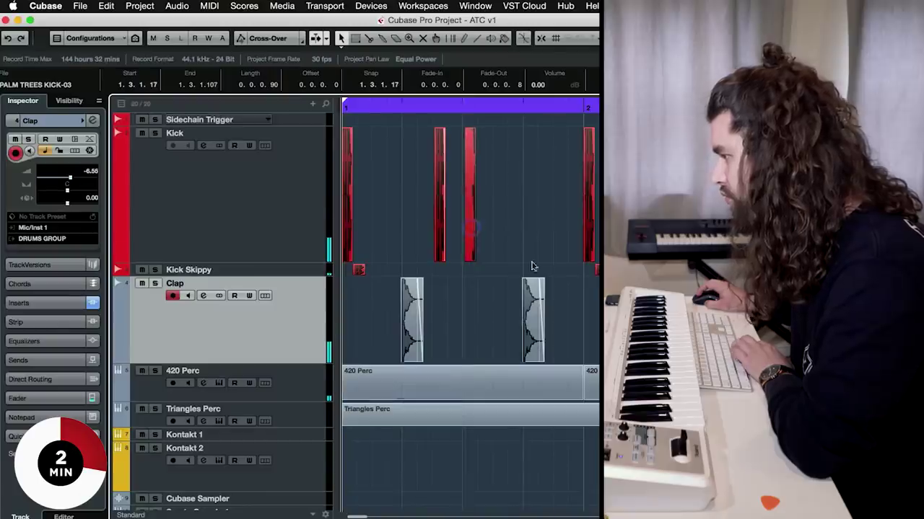
# - Duplicate the Kick track's adjusted first bar three times over bars 2 to 4
pyautogui.press('g')
pyautogui.press('g')
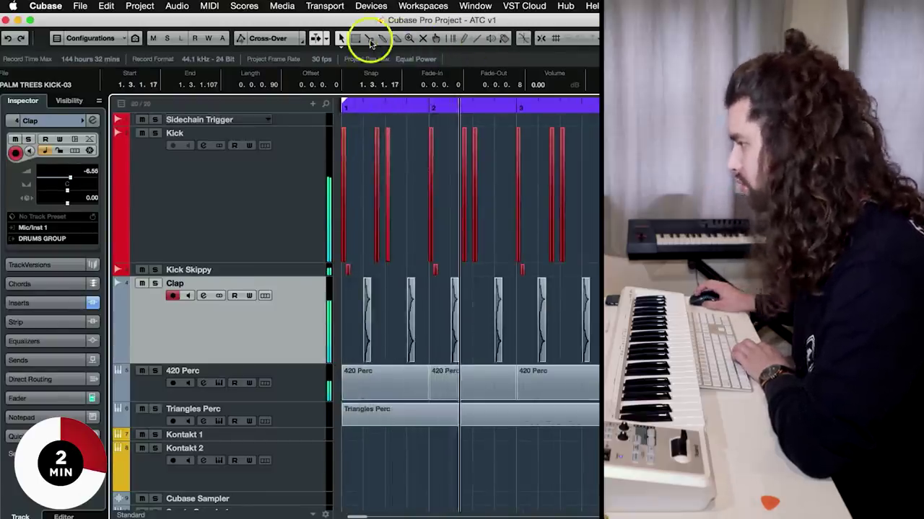
pyautogui.click(355, 39)
pyautogui.moveTo(435, 182); pyautogui.dragTo(310, 201)
pyautogui.press('super+d')
pyautogui.press('super+d')
pyautogui.press('super+d')
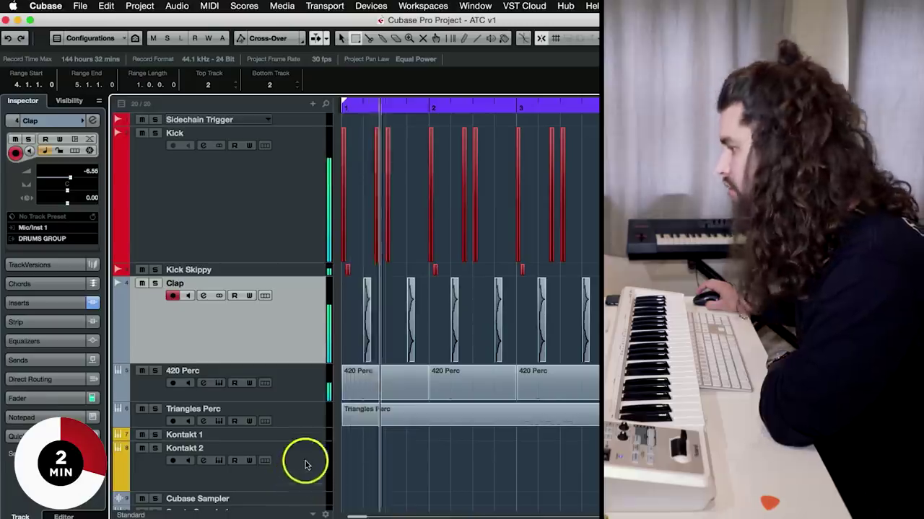
# - Extend the cycle range through bar 8 and duplicate the four-bar section of all drum and percussion tracks after bar 4
pyautogui.scroll(-1, 312, 438)
pyautogui.scroll(-2, 313, 438)
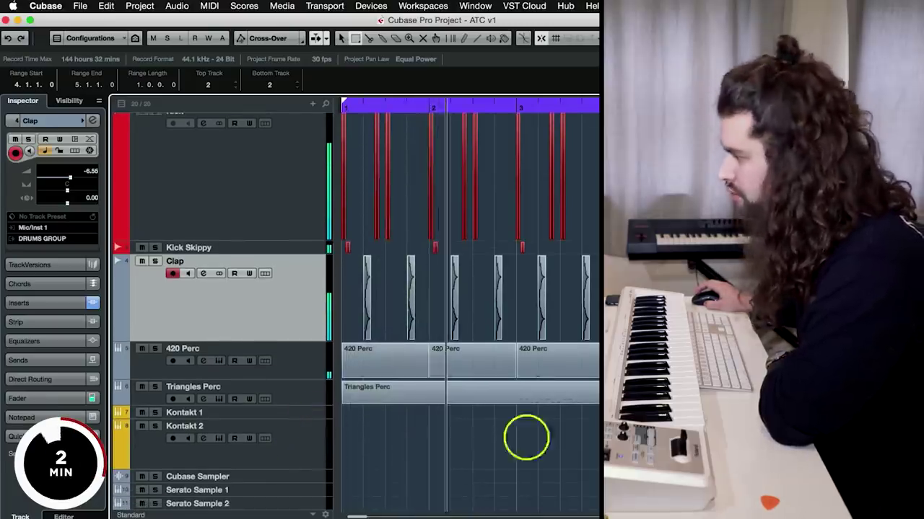
pyautogui.press('g')
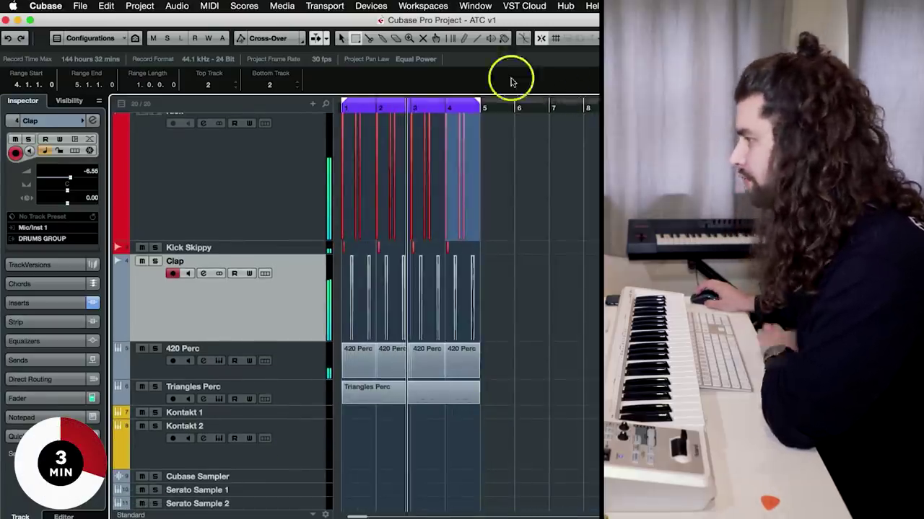
pyautogui.moveTo(481, 106); pyautogui.dragTo(597, 106)
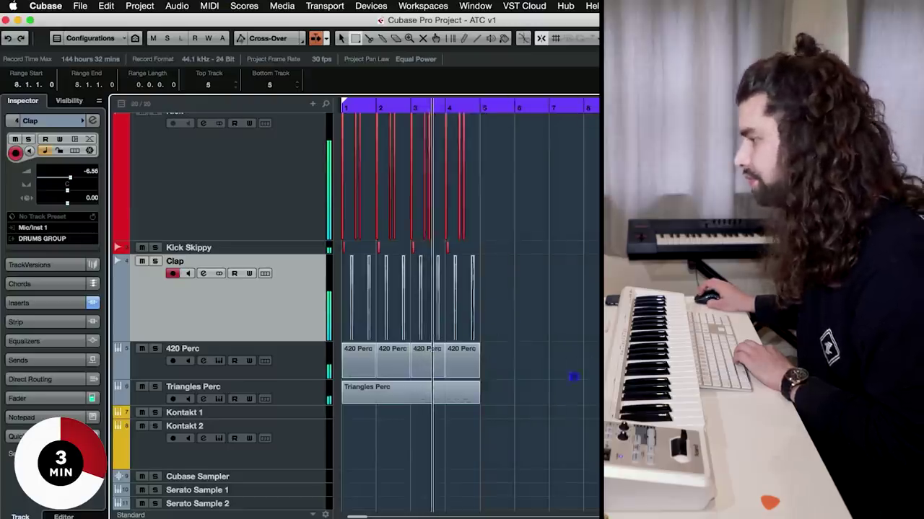
pyautogui.moveTo(484, 404); pyautogui.dragTo(318, 168)
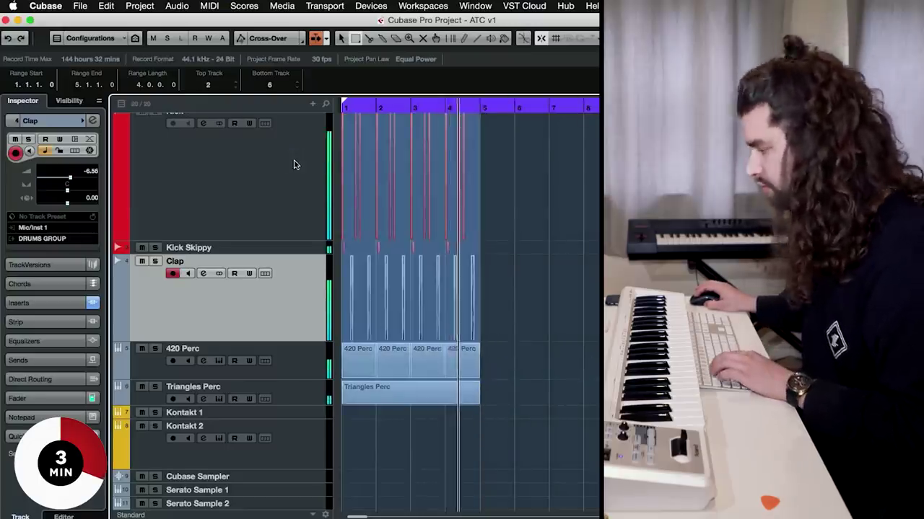
pyautogui.hotkey('ctrl', 'd')
# - Delete the Triangles Perc parts and record a new triangle take on that track from bar 1
pyautogui.click(413, 406)
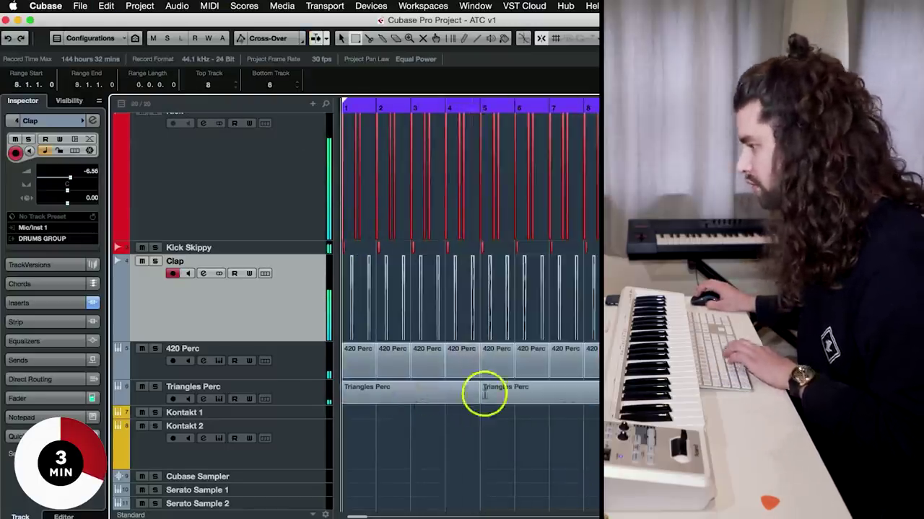
pyautogui.moveTo(590, 451); pyautogui.dragTo(340, 399)
pyautogui.press('Delete')
pyautogui.click(307, 395)
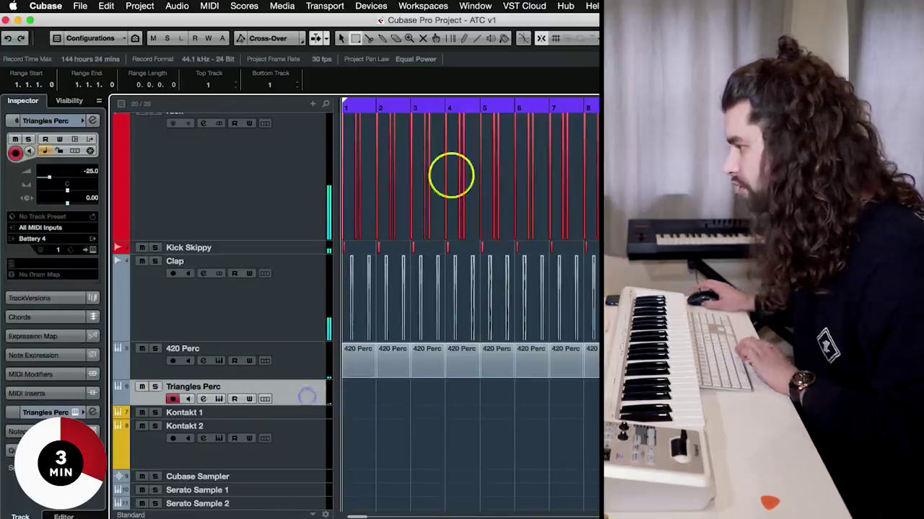
pyautogui.moveTo(423, 101); pyautogui.dragTo(399, 107)
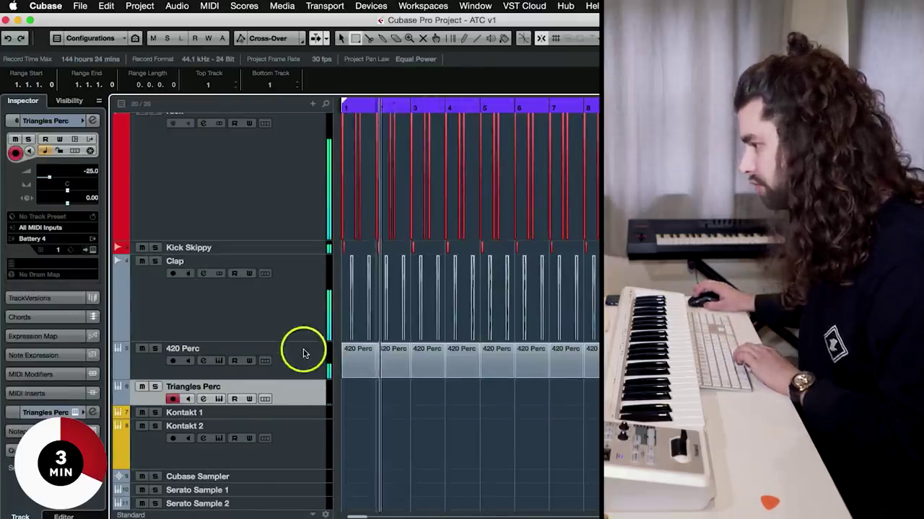
pyautogui.press('KP_Multiply')
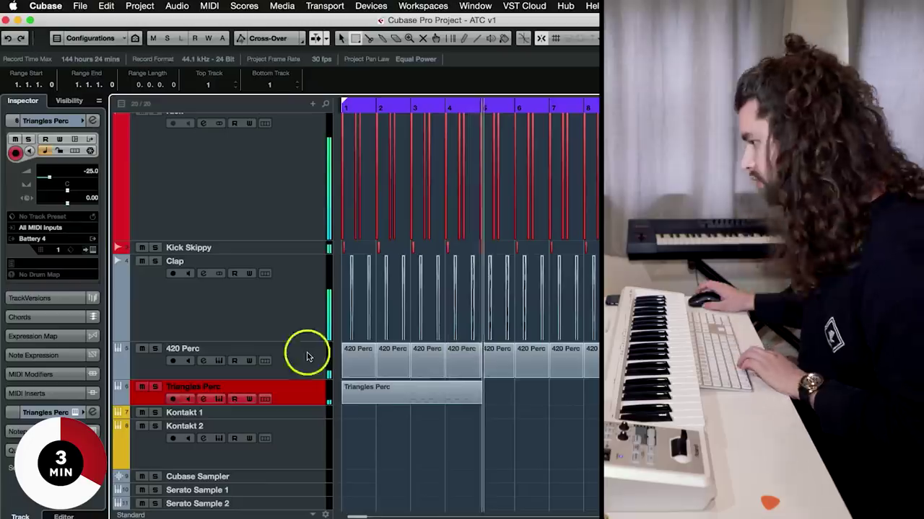
# - Keep only bar 4 of the new Triangles Perc take and copy it to bars 3, 7 and 8
pyautogui.moveTo(597, 392); pyautogui.dragTo(481, 388)
pyautogui.press('Delete')
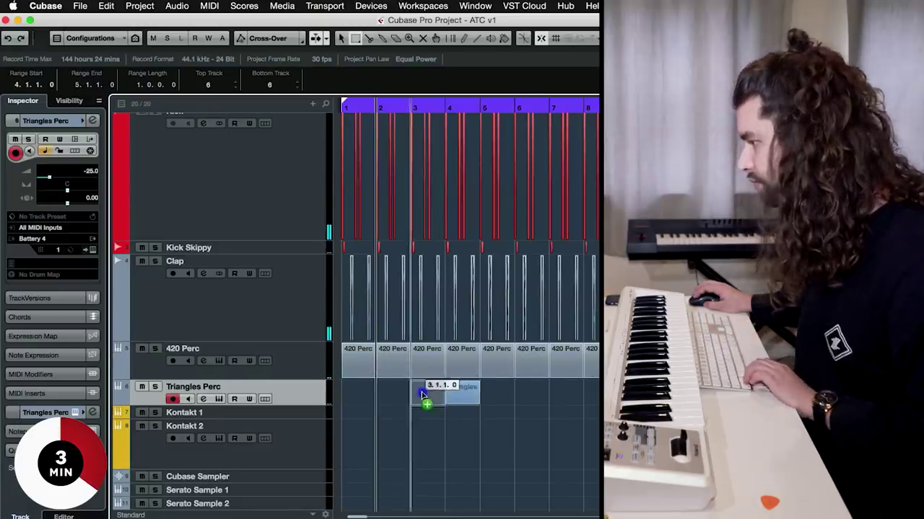
pyautogui.press('space')
pyautogui.moveTo(476, 392); pyautogui.dragTo(568, 397)
pyautogui.press('space')
# - Select and enlarge the Kontakt 1 track and record a played keyboard part on it from bar 1
pyautogui.click(303, 416)
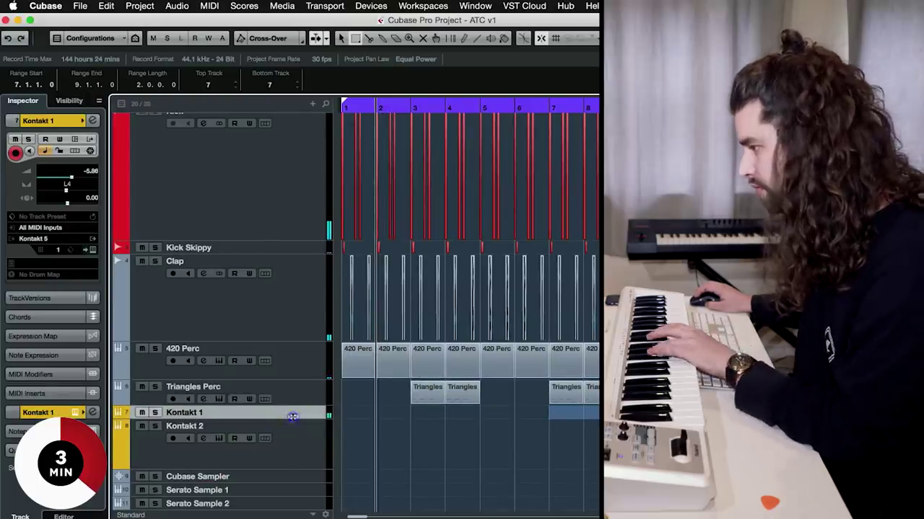
pyautogui.moveTo(292, 421); pyautogui.dragTo(292, 438)
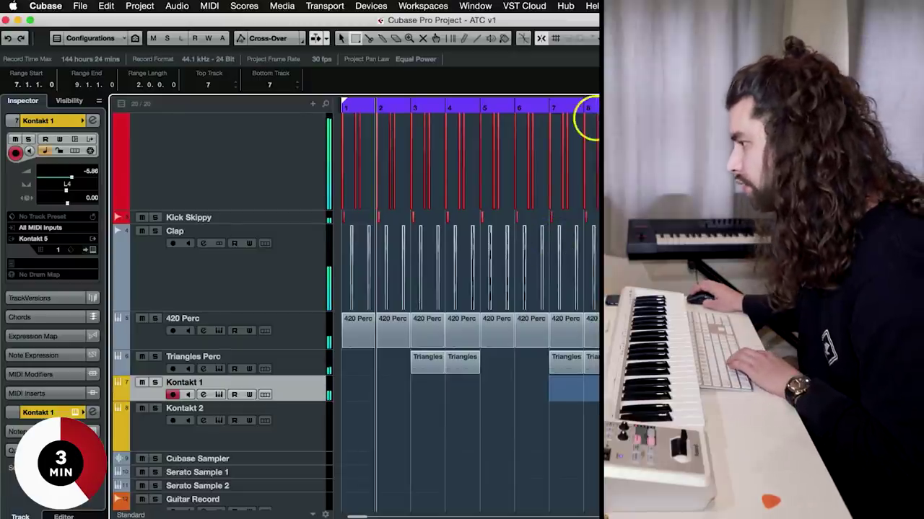
pyautogui.press('*')
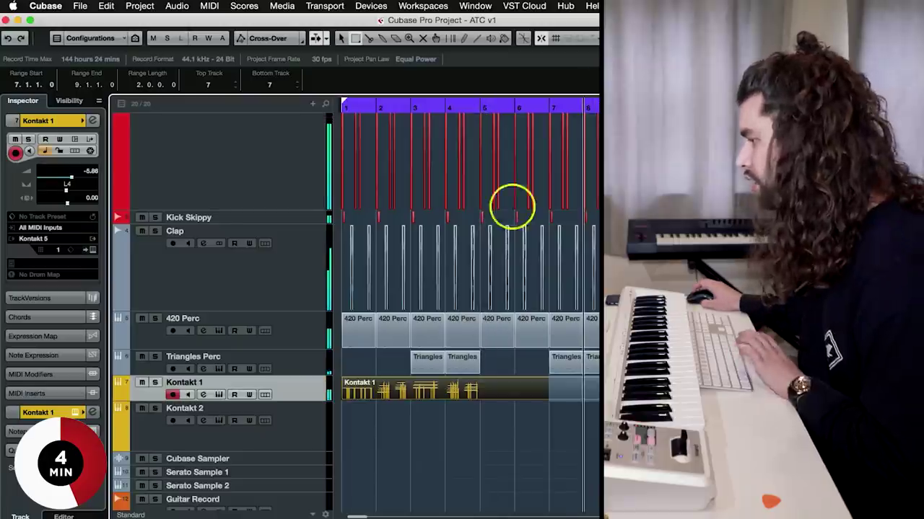
# - Cut the Kontakt 1 part down to its first four bars and duplicate it at bar 5
pyautogui.click(424, 139)
pyautogui.click(688, 389)
pyautogui.moveTo(688, 389); pyautogui.dragTo(481, 384)
pyautogui.click(499, 406)
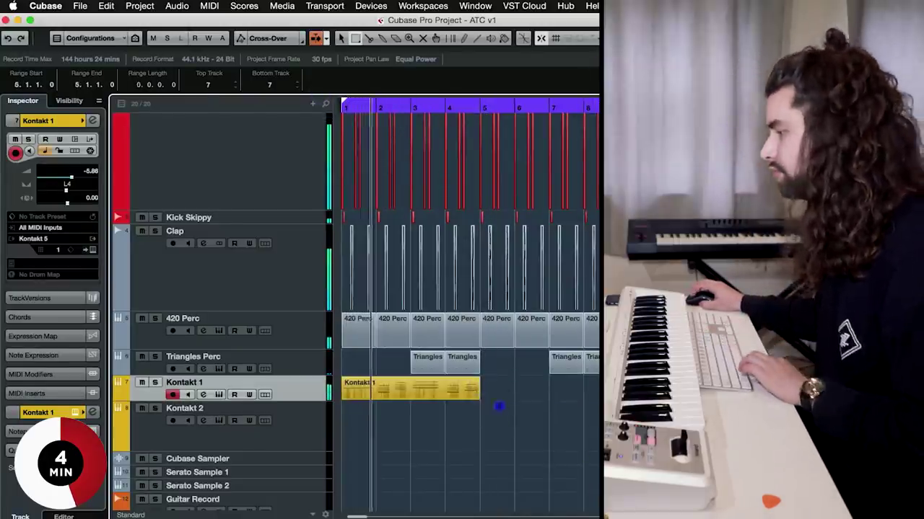
pyautogui.click(268, 387)
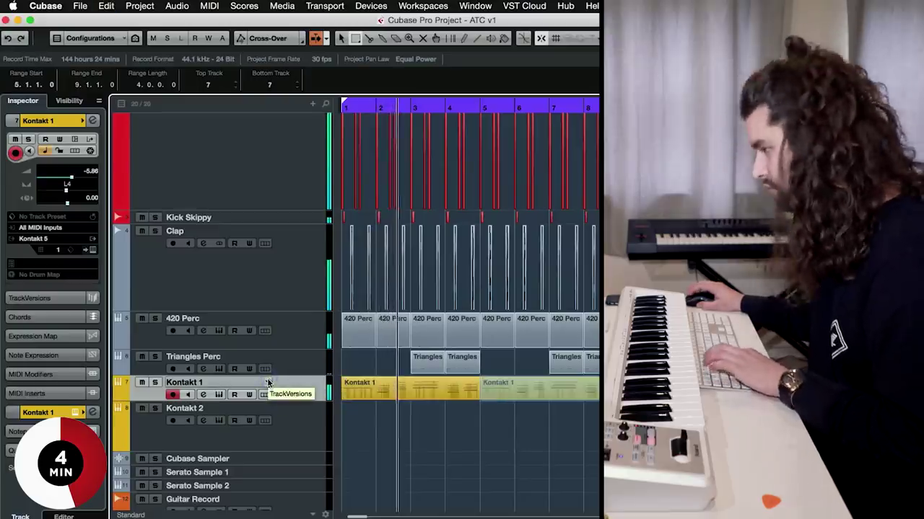
pyautogui.hotkey('ctrl', 'd')
pyautogui.scroll(-2, 289, 424)
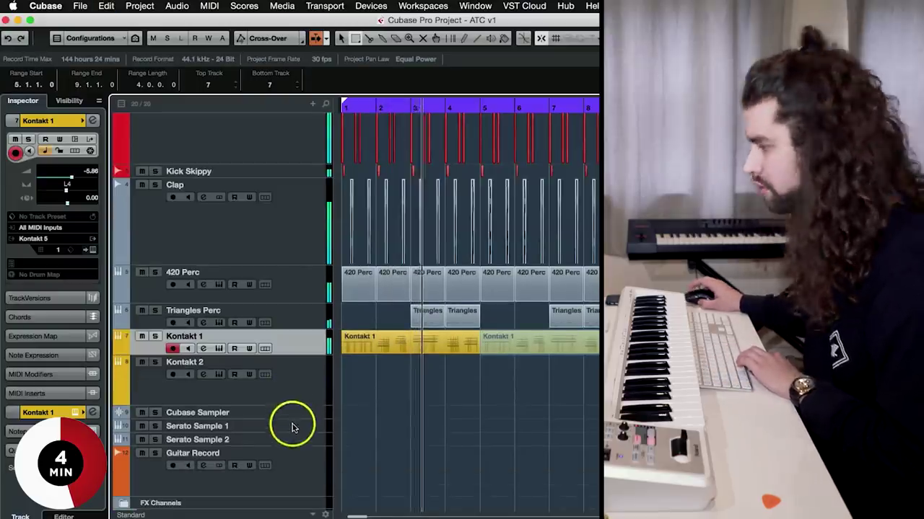
# - Select and enlarge the Cubase Sampler track and record an eight-bar played part on it from bar 1
pyautogui.click(285, 413)
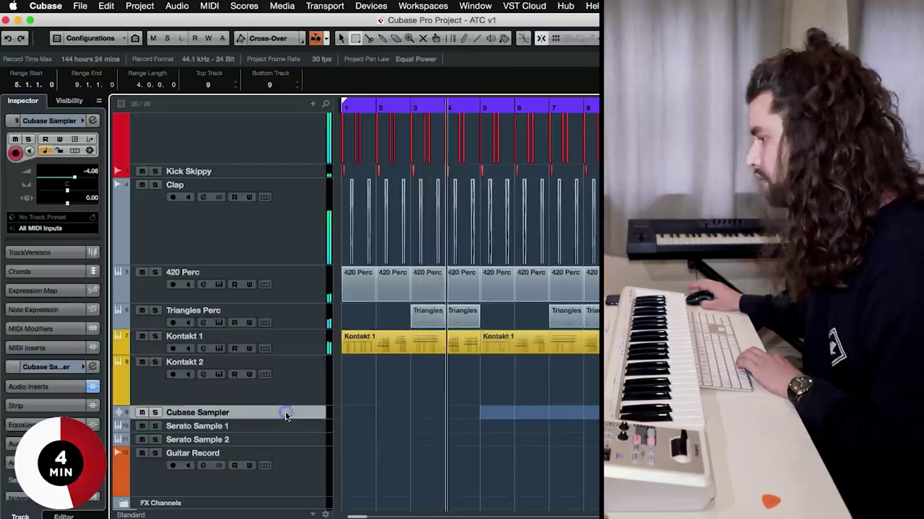
pyautogui.moveTo(283, 418); pyautogui.dragTo(274, 448)
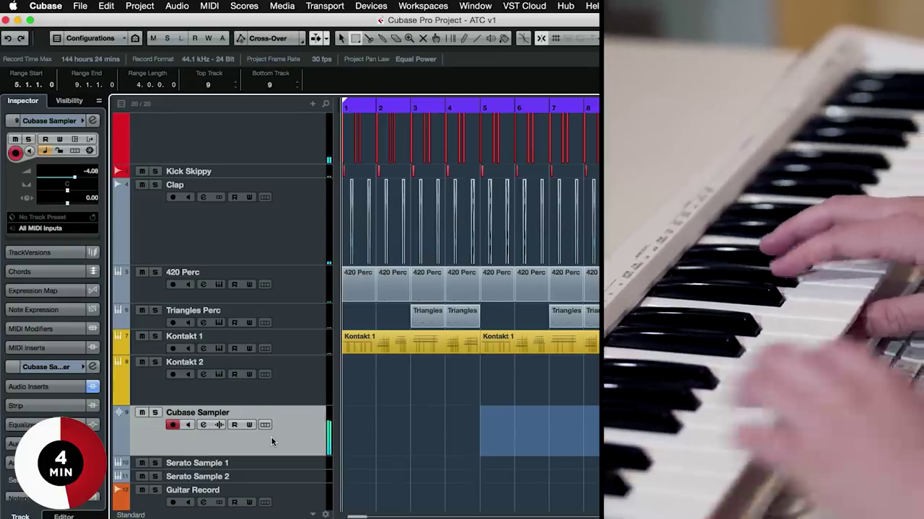
pyautogui.press('space')
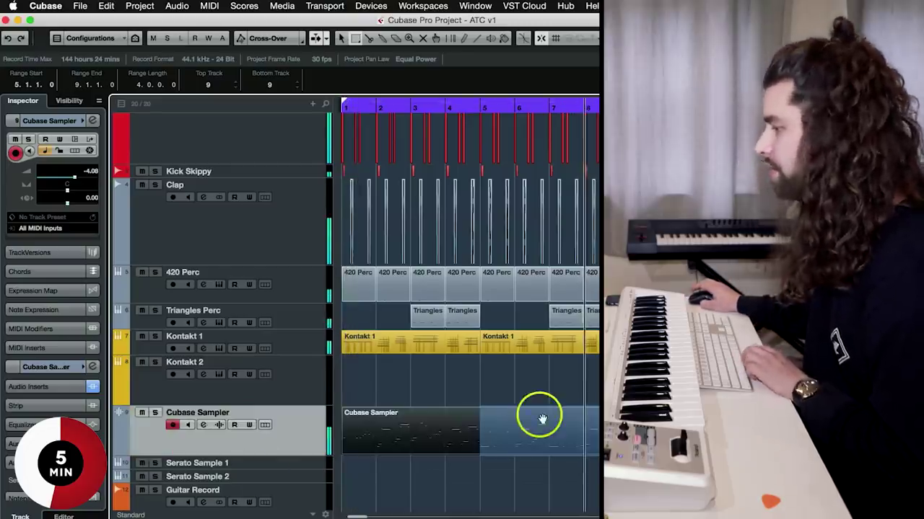
# - Select the Guitar Record track, turn on its input monitoring and record a guitar take from bar 1
pyautogui.scroll(-3, 404, 431)
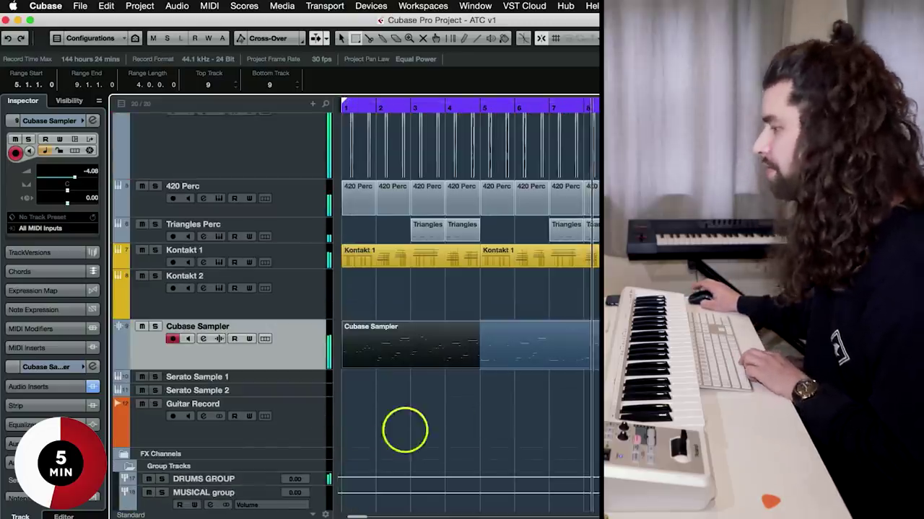
pyautogui.click(298, 416)
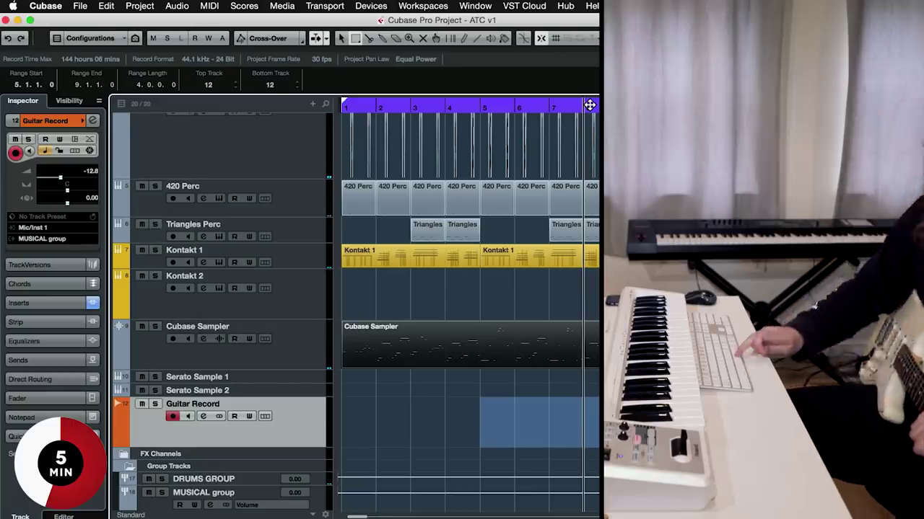
pyautogui.press('space')
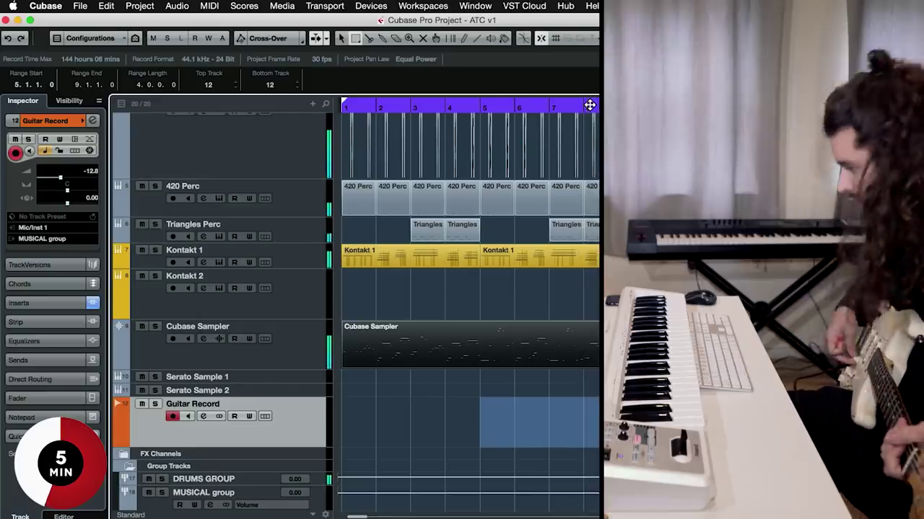
pyautogui.scroll(1, 248, 308)
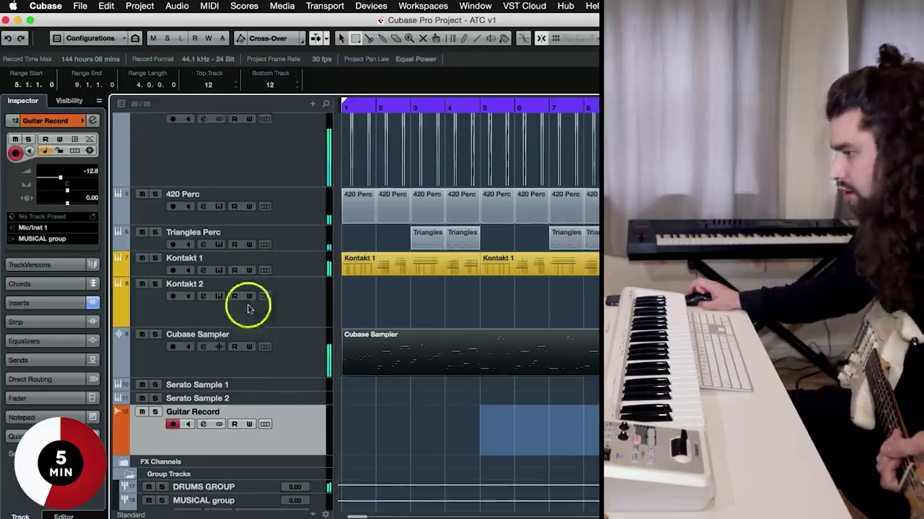
pyautogui.click(187, 424)
pyautogui.click(352, 34)
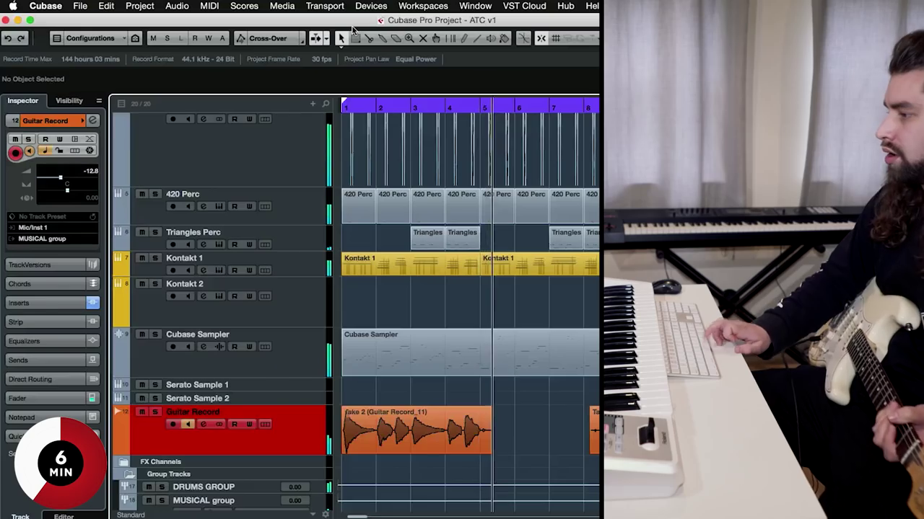
pyautogui.press('KP_Multiply')
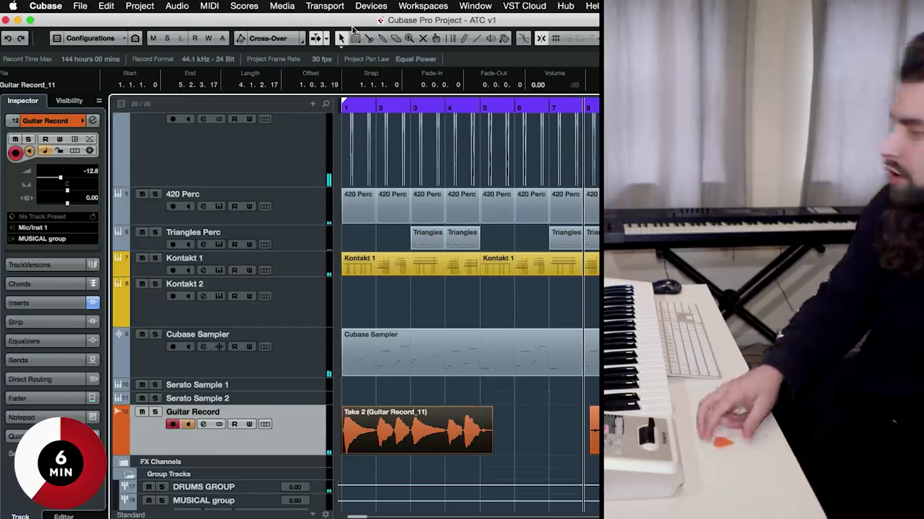
# - Turn off monitoring on Guitar Record, trim the new guitar take to its first four bars and duplicate it at bar 5
pyautogui.click(340, 40)
pyautogui.click(358, 93)
pyautogui.moveTo(360, 102); pyautogui.dragTo(339, 107)
pyautogui.click(190, 424)
pyautogui.click(500, 456)
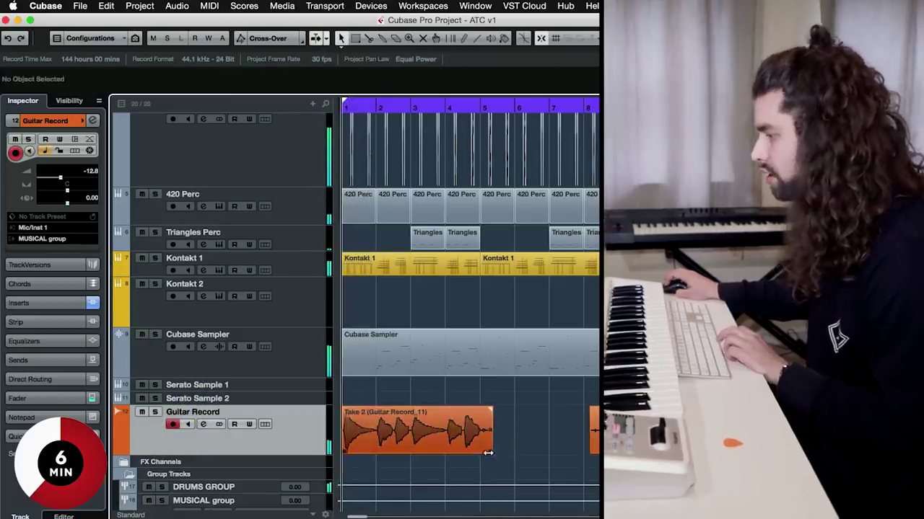
pyautogui.moveTo(490, 452); pyautogui.dragTo(474, 451)
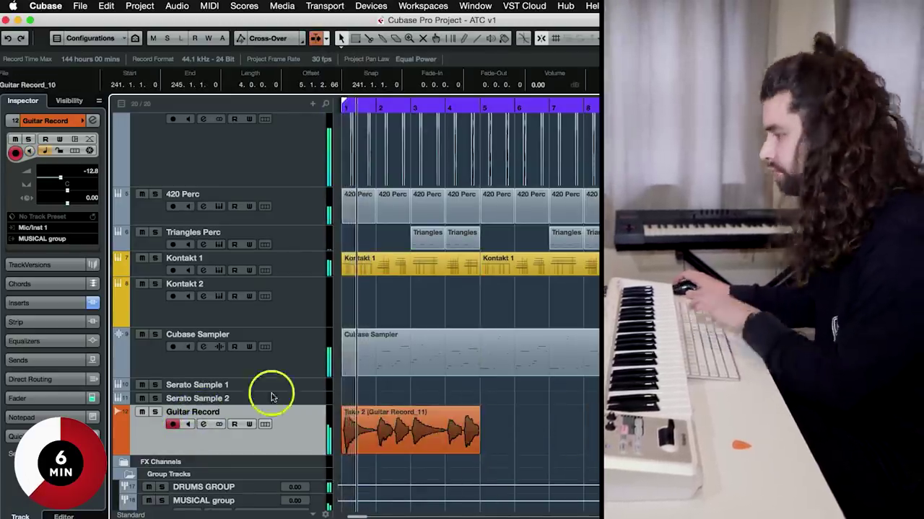
pyautogui.click(378, 435)
pyautogui.press('super+d')
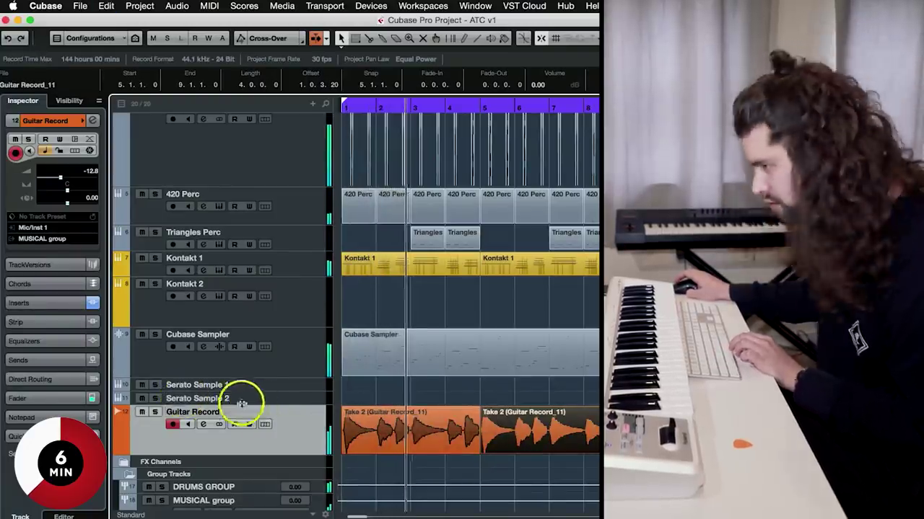
# - Select and enlarge the Serato Sample 1 track, check its TOY PIANO sample and record a played part from bar 1
pyautogui.click(305, 391)
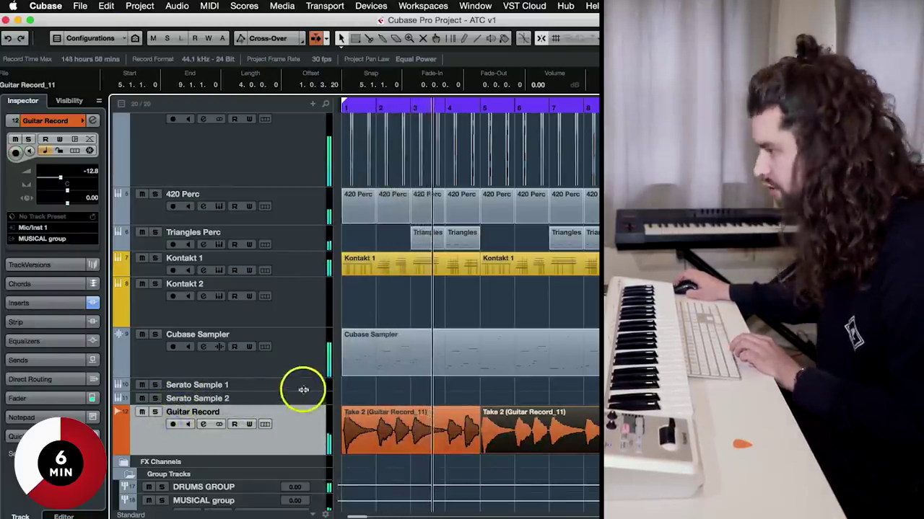
pyautogui.moveTo(303, 390); pyautogui.dragTo(298, 415)
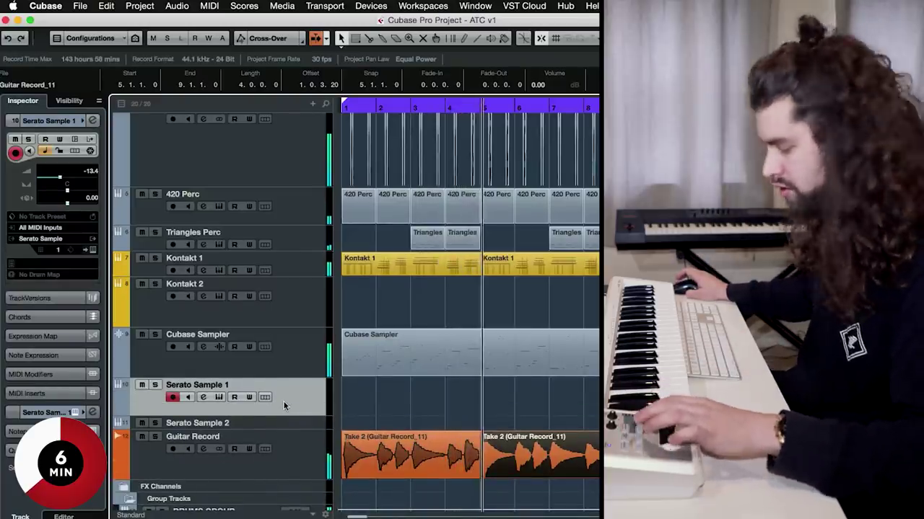
pyautogui.click(283, 404)
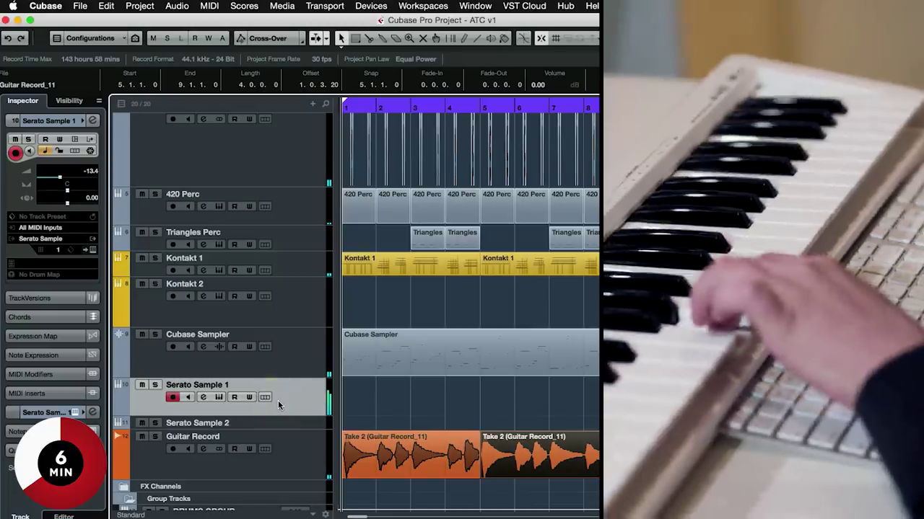
pyautogui.click(188, 409)
pyautogui.click(204, 396)
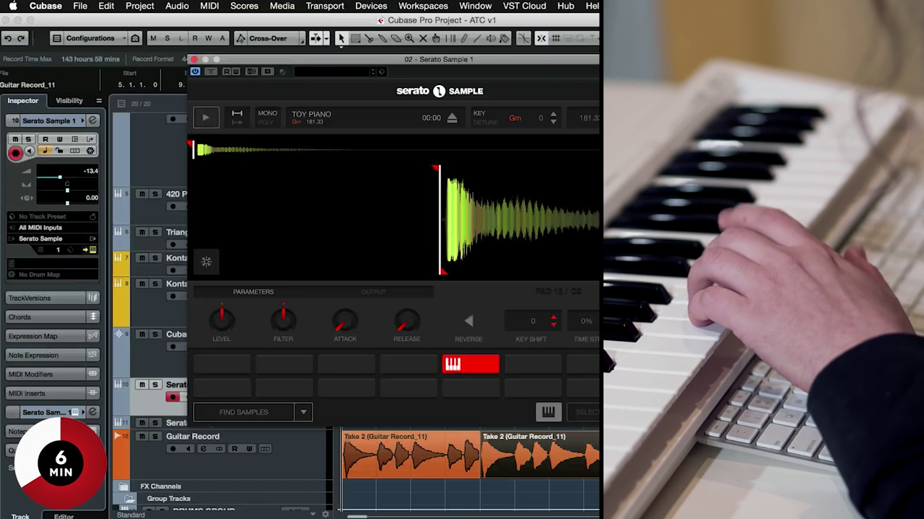
pyautogui.click(244, 132)
pyautogui.click(195, 59)
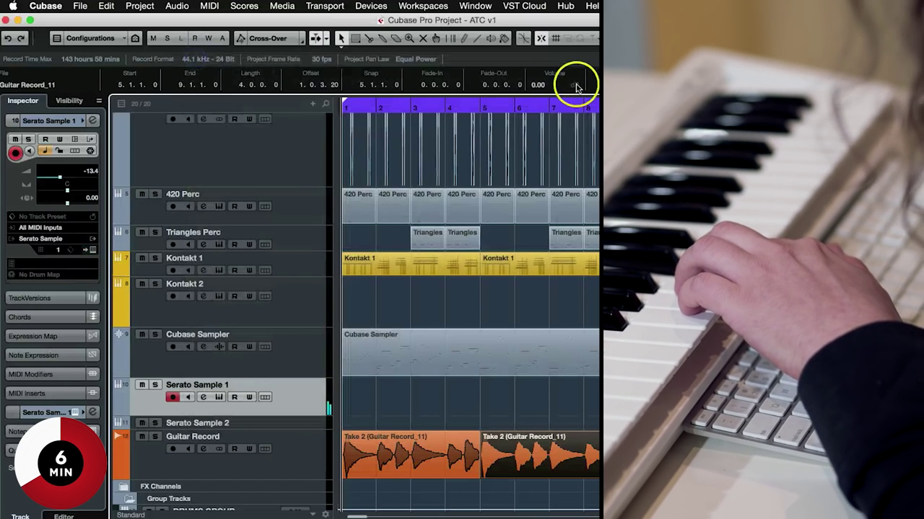
pyautogui.press('*')
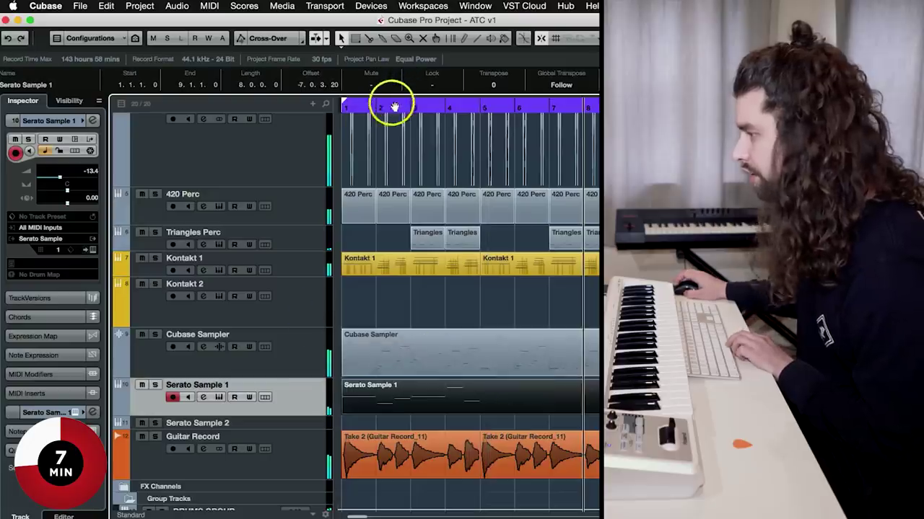
# - Cut the Serato Sample 1 part down to its first four bars and duplicate it at bar 5
pyautogui.press('space')
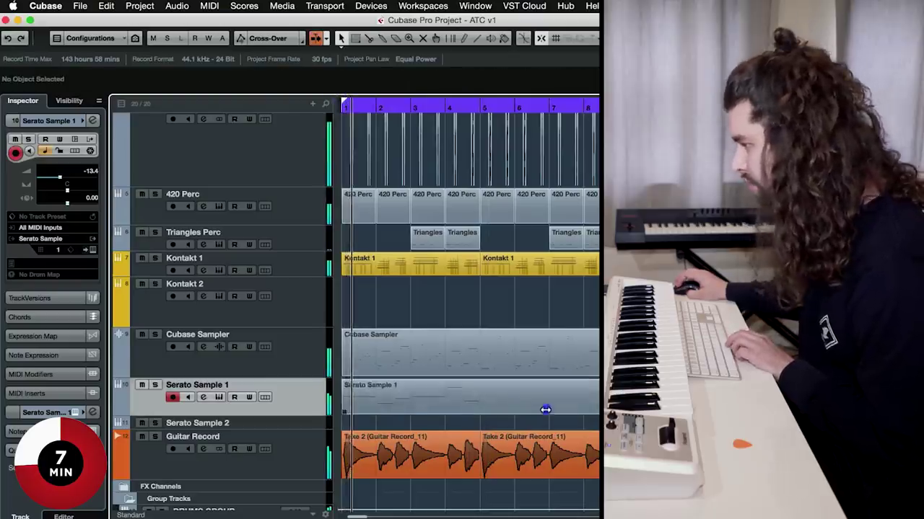
pyautogui.moveTo(545, 409); pyautogui.dragTo(480, 408)
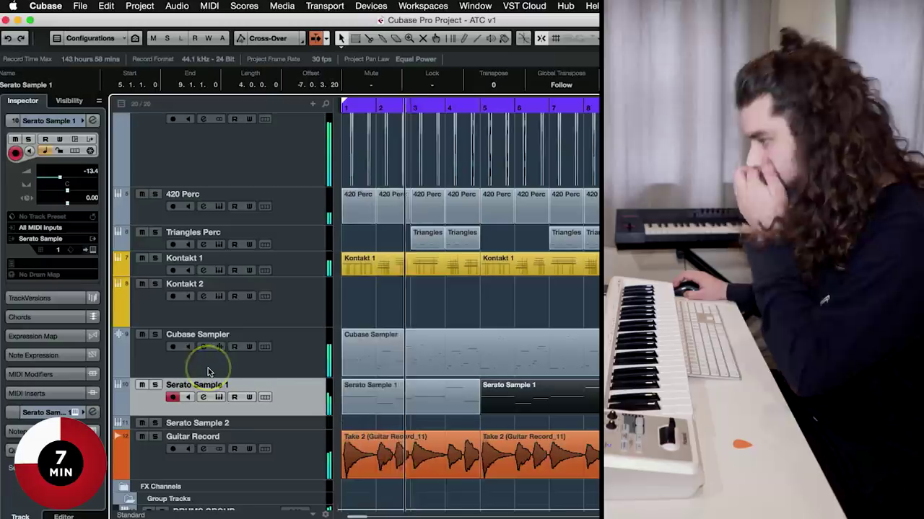
# - Enlarge the Serato Sample 2 track and lower the Serato Sample 1 volume to -16.1
pyautogui.moveTo(284, 430); pyautogui.dragTo(284, 465)
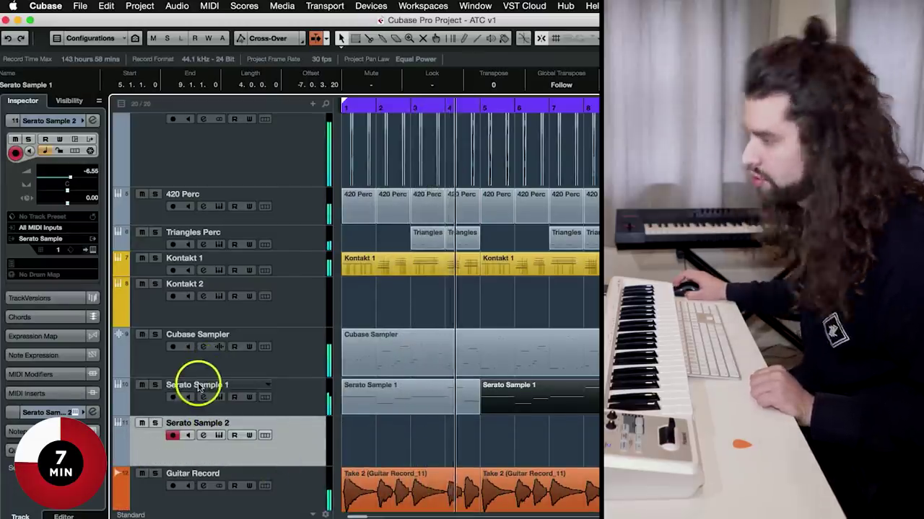
pyautogui.click(289, 399)
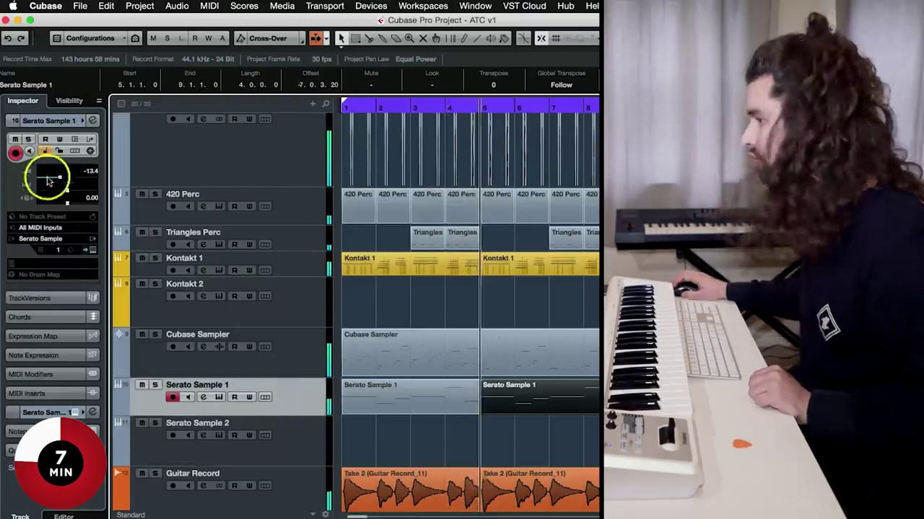
pyautogui.moveTo(60, 177); pyautogui.dragTo(56, 178)
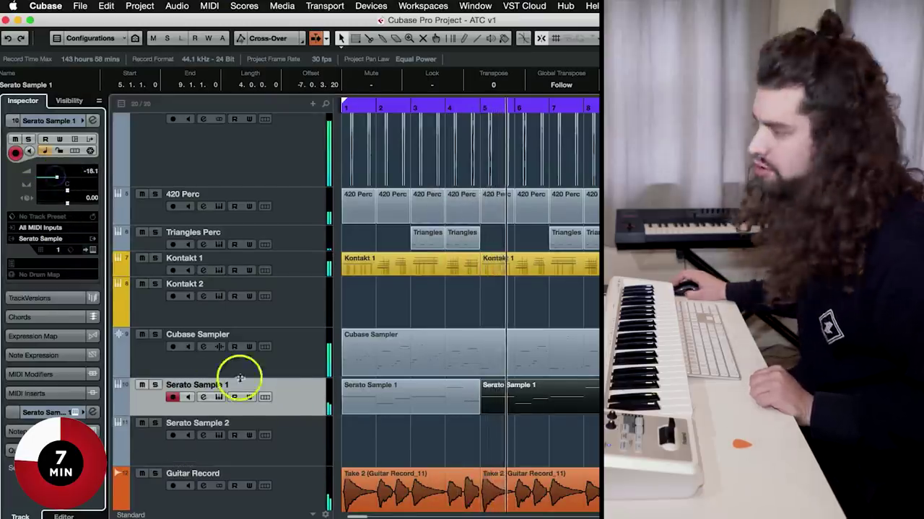
# - Switch record arming from Serato Sample 1 to Serato Sample 2 and set the DOO WOP 1 sample's filter to about 3.54 kHz
pyautogui.scroll(-1, 325, 382)
pyautogui.click(174, 383)
pyautogui.click(174, 421)
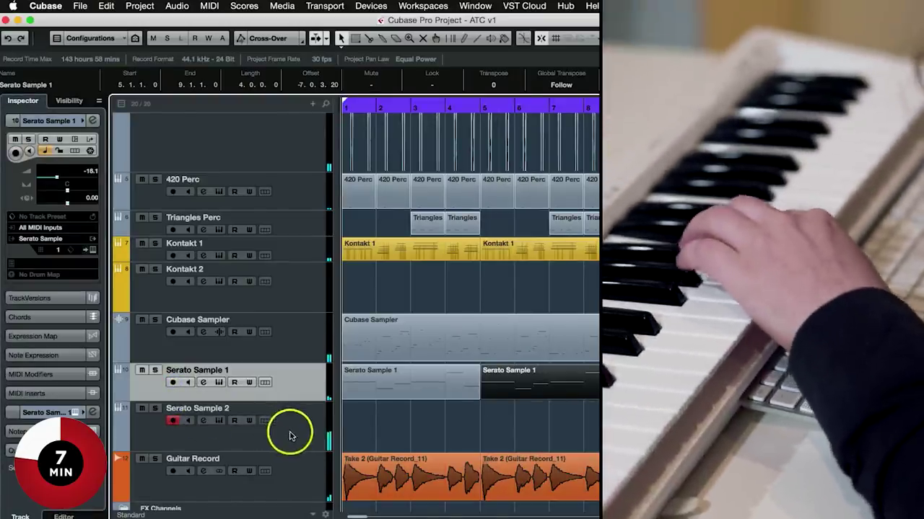
pyautogui.click(290, 435)
pyautogui.click(220, 421)
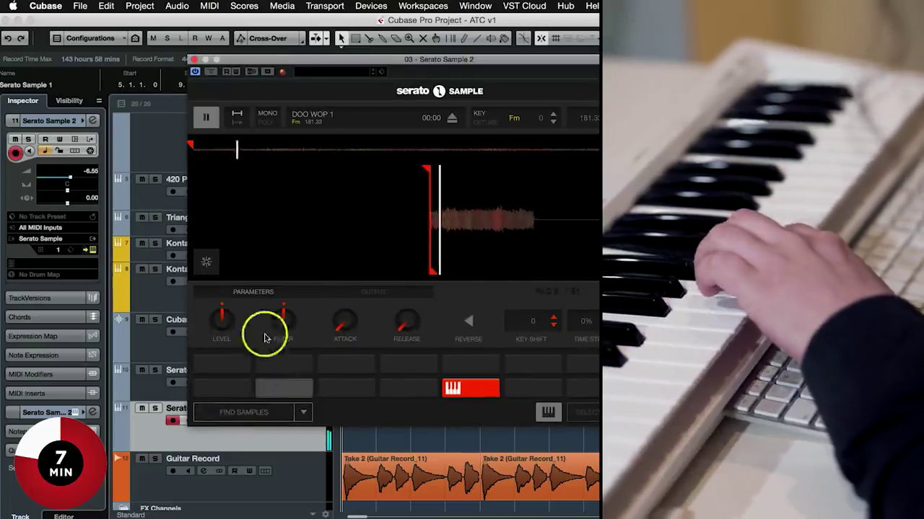
pyautogui.moveTo(287, 323); pyautogui.dragTo(286, 325)
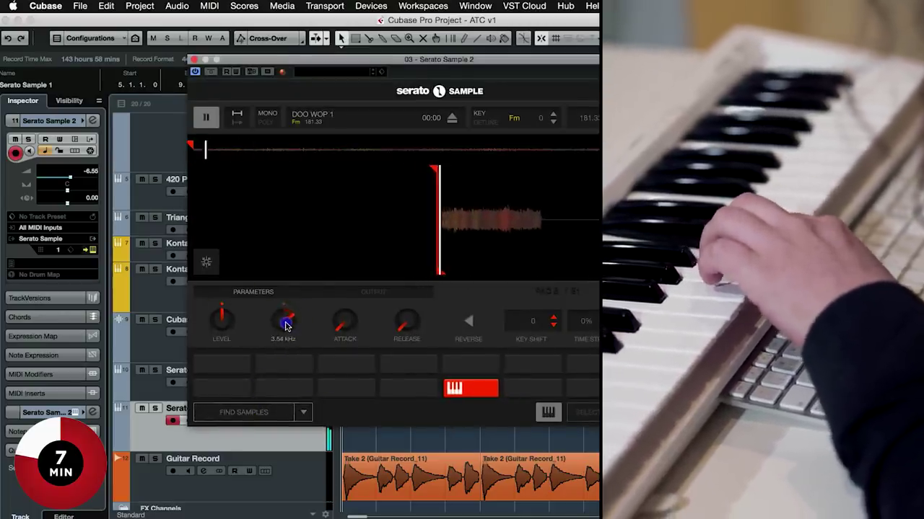
pyautogui.click(194, 60)
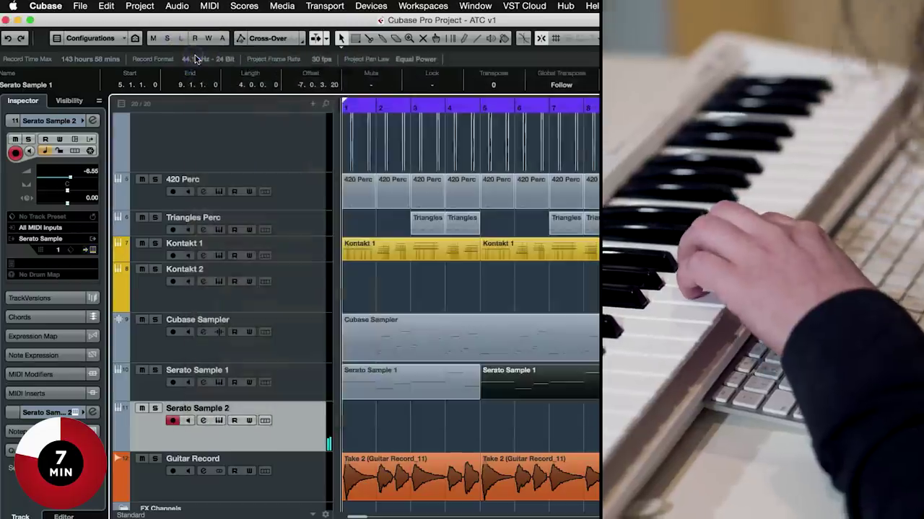
# - Play back the beat and record a played vocal-sample part on the Serato Sample 2 track from bar 1
pyautogui.press('space')
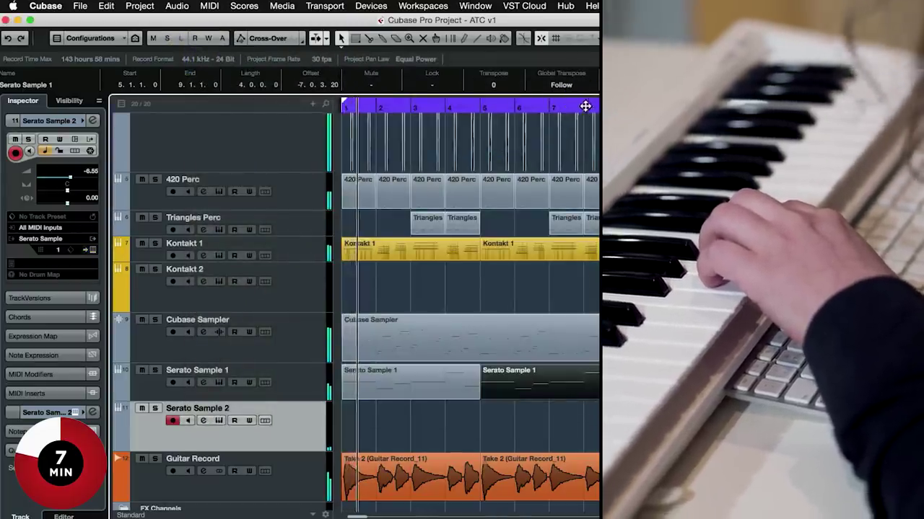
pyautogui.click(584, 107)
pyautogui.press('KP_Multiply')
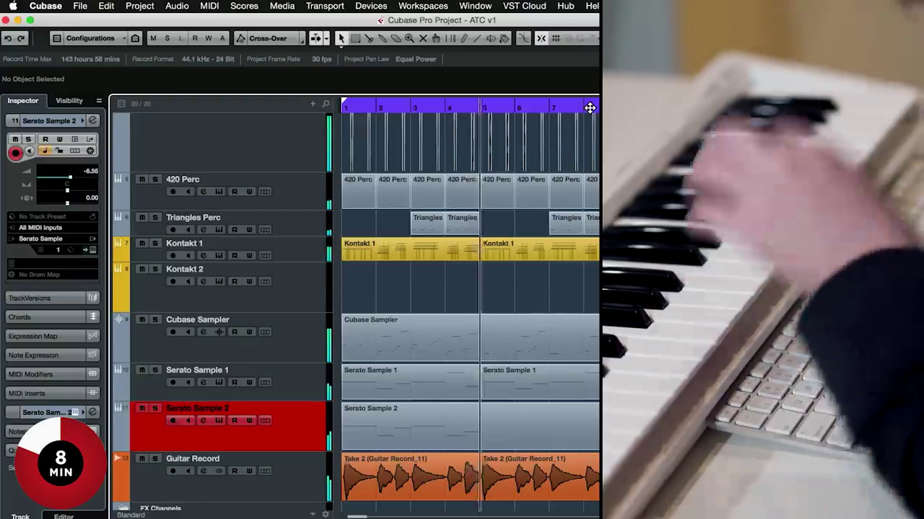
pyautogui.click(596, 384)
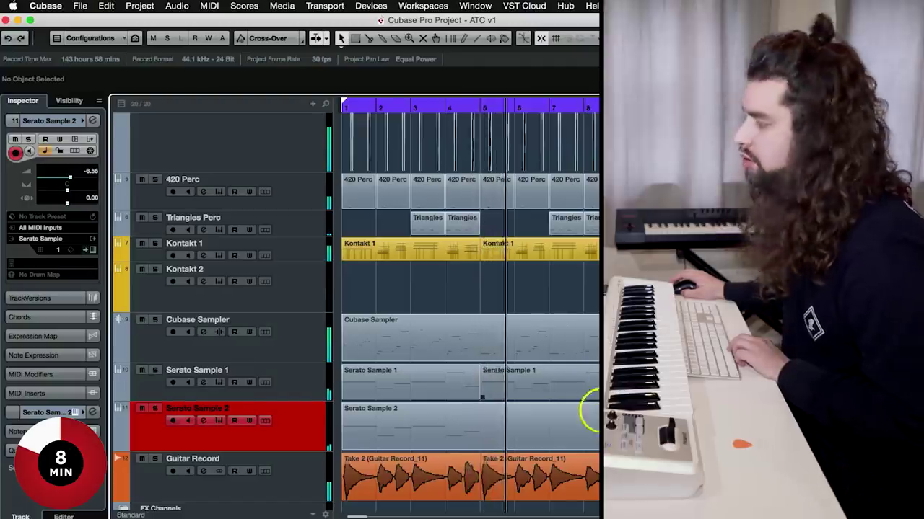
# - Cut the Serato Sample 2 part down to its first four bars and duplicate it at bar 5
pyautogui.click(591, 433)
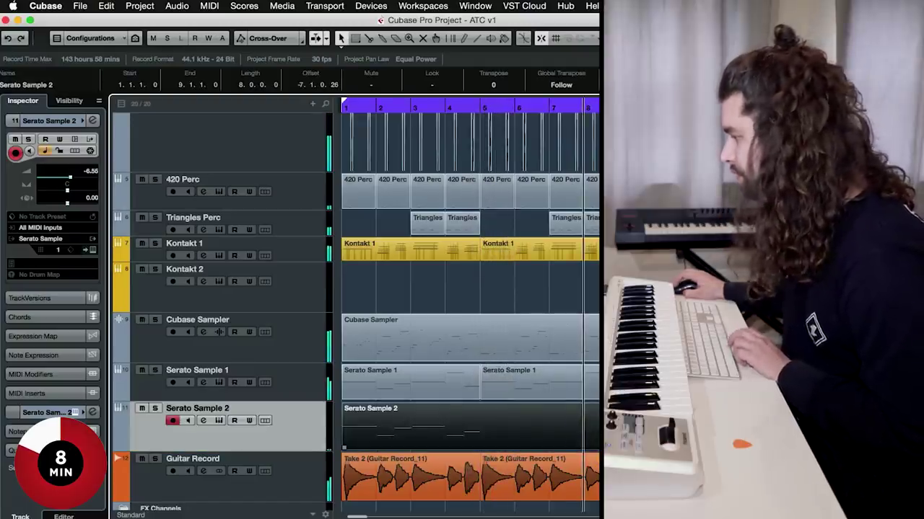
pyautogui.moveTo(597, 430); pyautogui.dragTo(476, 429)
pyautogui.moveTo(510, 435); pyautogui.dragTo(437, 423)
pyautogui.press('super+d')
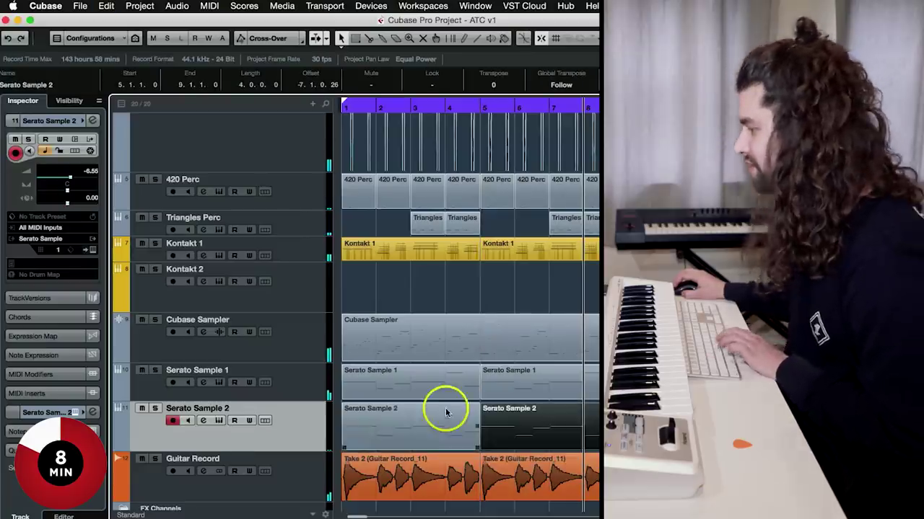
# - Disarm the Serato Sample 2 track and make Kontakt 2 the selected, record-armed track
pyautogui.scroll(-2, 280, 324)
pyautogui.click(173, 374)
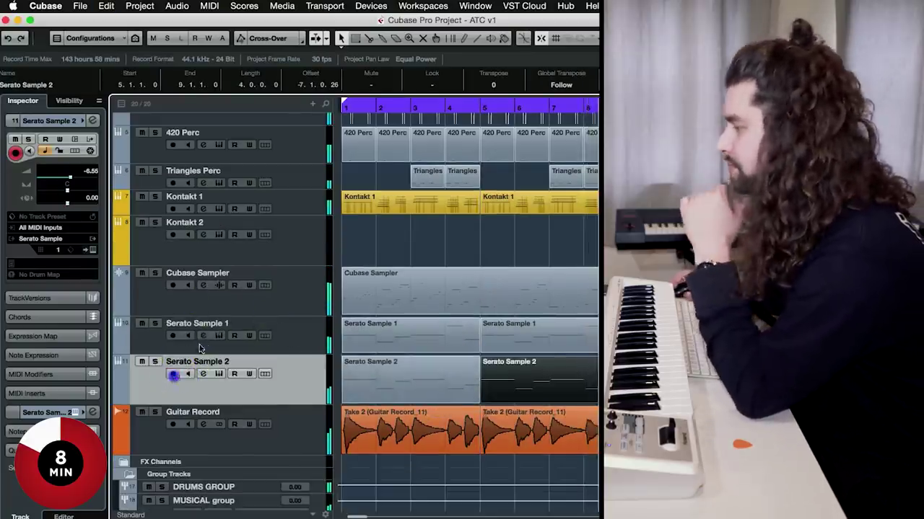
pyautogui.click(281, 265)
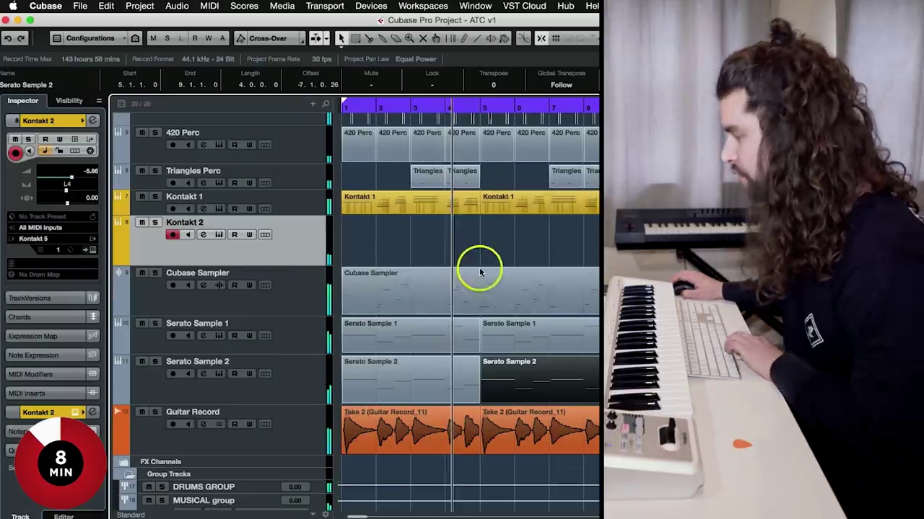
# - Duplicate the whole eight-bar arrangement on all tracks at bar 9 and extend the cycle range to bar 17
pyautogui.click(356, 39)
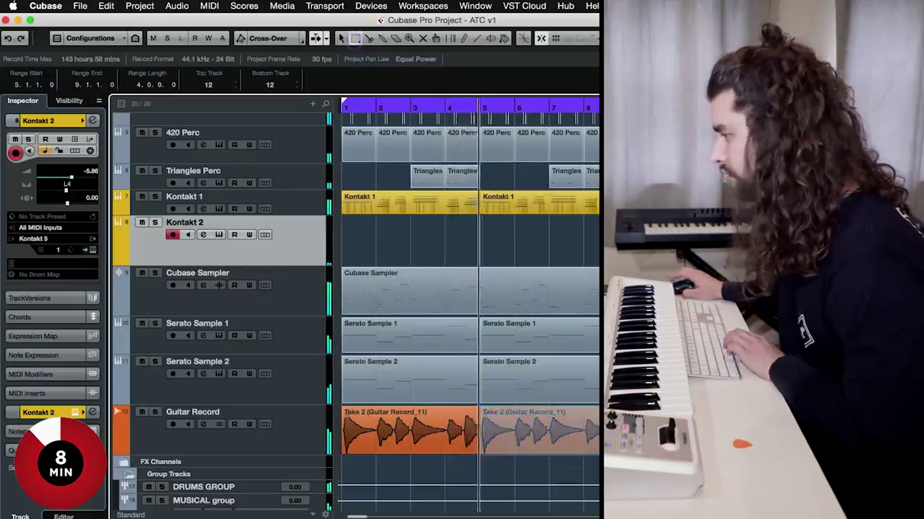
pyautogui.scroll(-1, 461, 310)
pyautogui.scroll(2, 461, 311)
pyautogui.moveTo(597, 469); pyautogui.dragTo(445, 233)
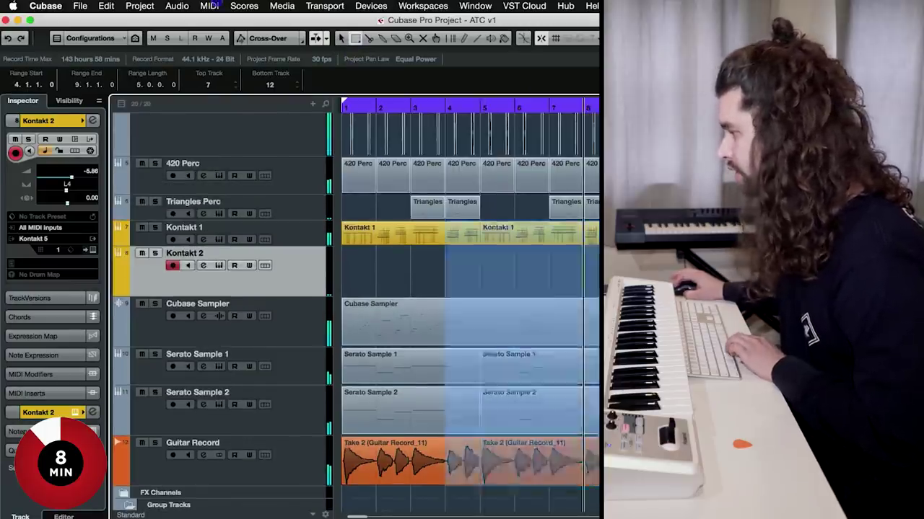
pyautogui.press('super+a')
pyautogui.press('g')
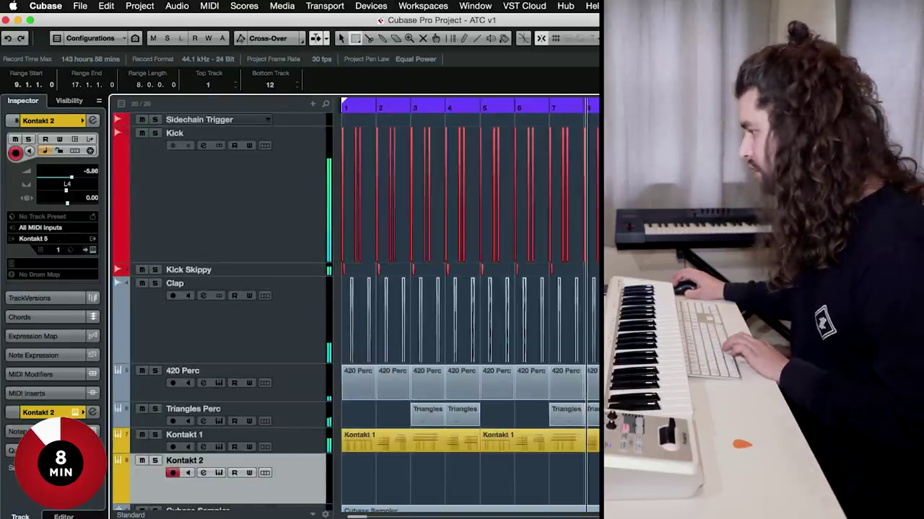
pyautogui.press('super+d')
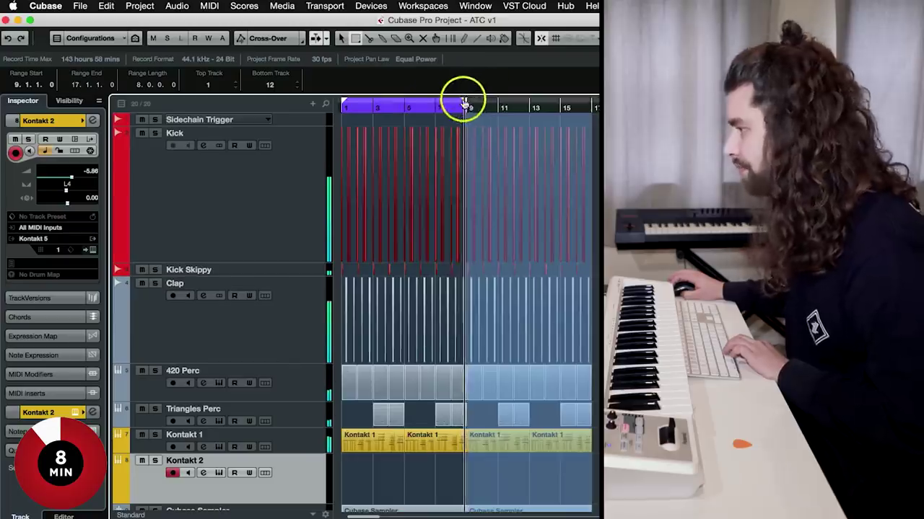
pyautogui.moveTo(464, 101); pyautogui.dragTo(596, 101)
# - Delete the Serato Sample 1 and Serato Sample 2 parts from bar 9 onwards
pyautogui.scroll(-6, 541, 200)
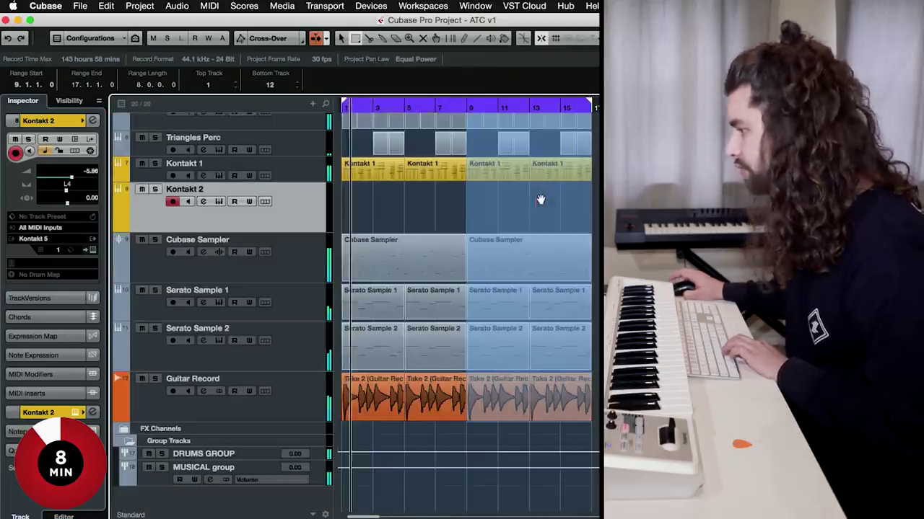
pyautogui.click(451, 216)
pyautogui.moveTo(620, 361); pyautogui.dragTo(477, 299)
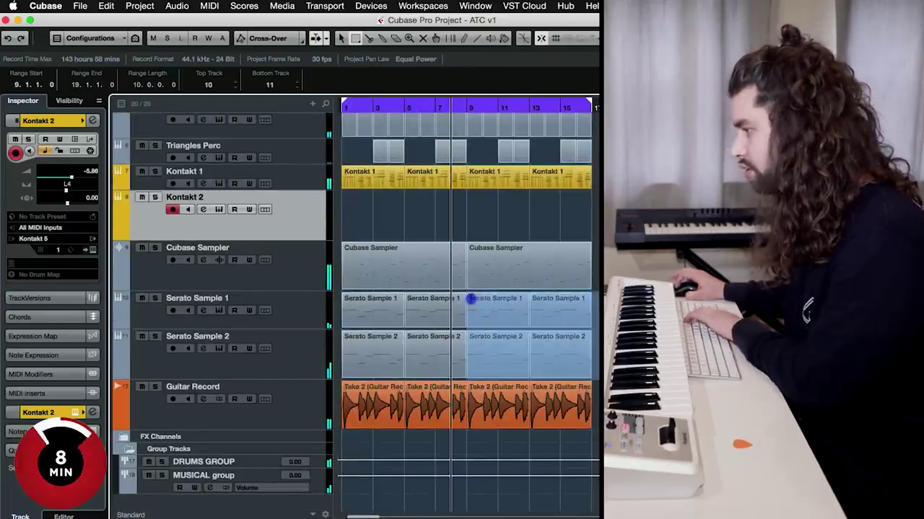
pyautogui.press('Delete')
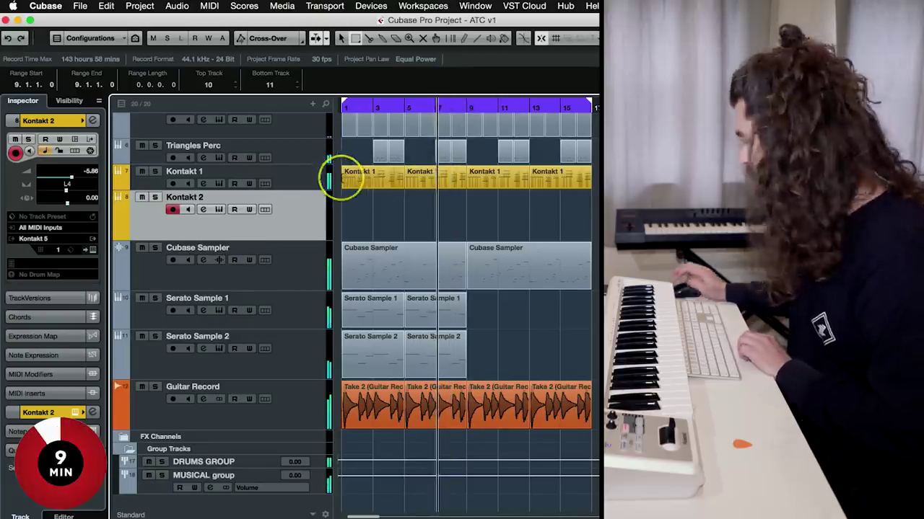
# - Record a played part on the Kontakt 2 track from bar 1 to bar 17 and return to the object selection tool
pyautogui.press('*')
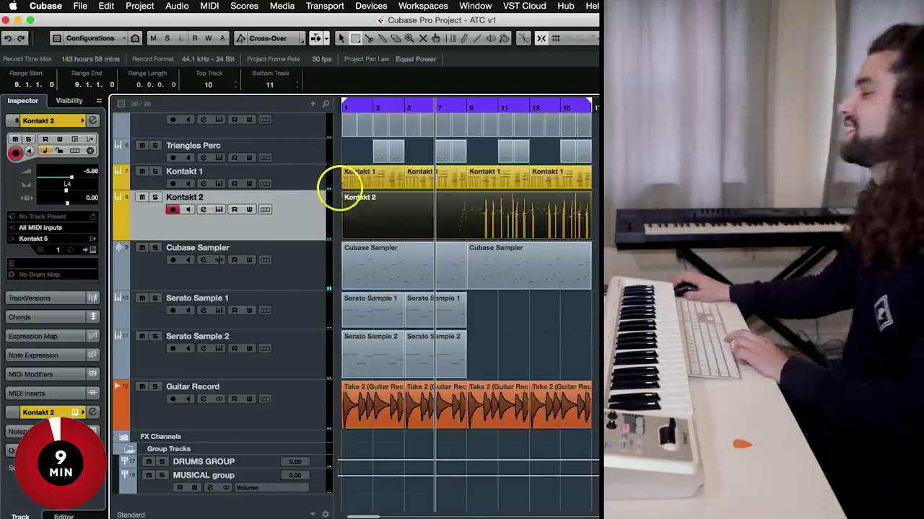
pyautogui.click(341, 38)
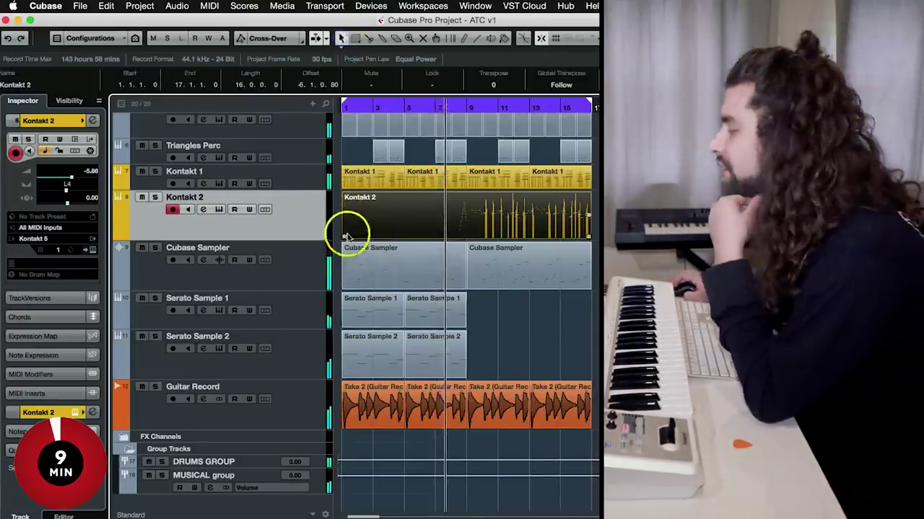
pyautogui.scroll(-1, 346, 306)
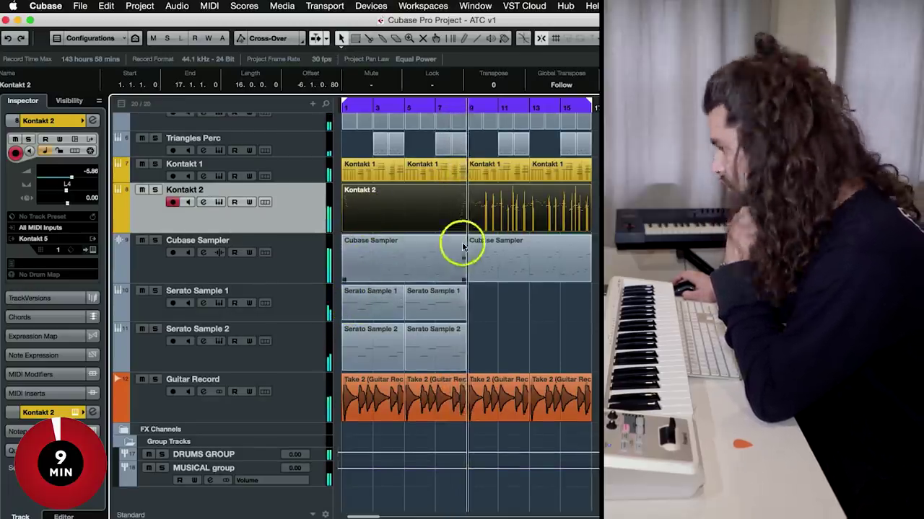
# - Play back the sixteen-bar arrangement, restarting from bar 1, and review how the Kontakt 2 part sits with the other tracks
pyautogui.click(340, 38)
pyautogui.click(521, 320)
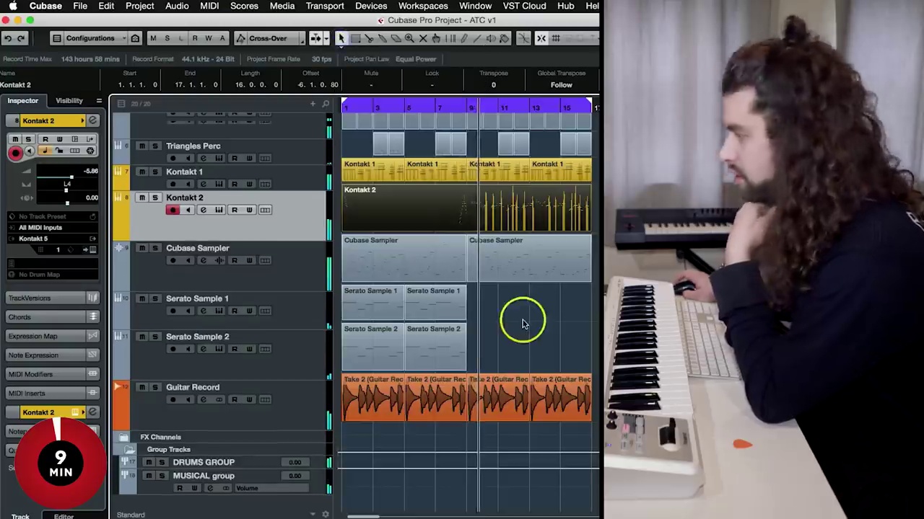
pyautogui.scroll(5, 522, 321)
pyautogui.scroll(-5, 524, 322)
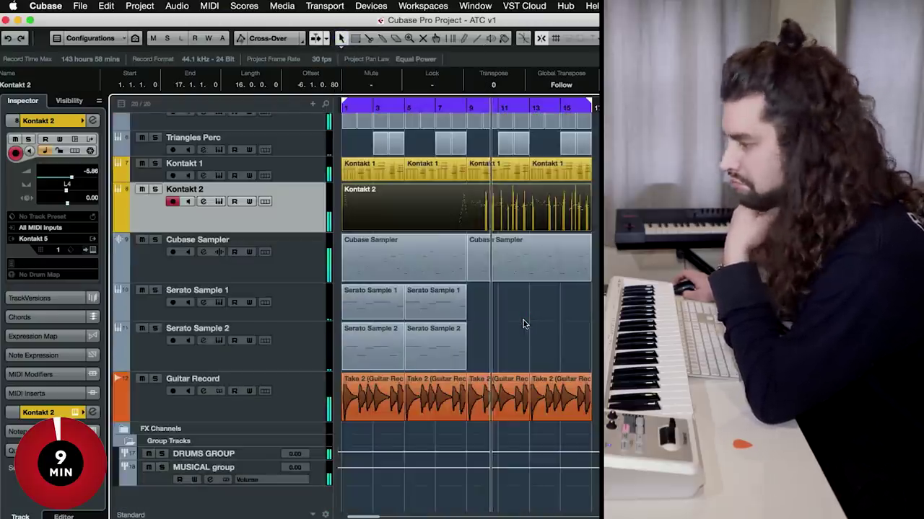
pyautogui.click(433, 329)
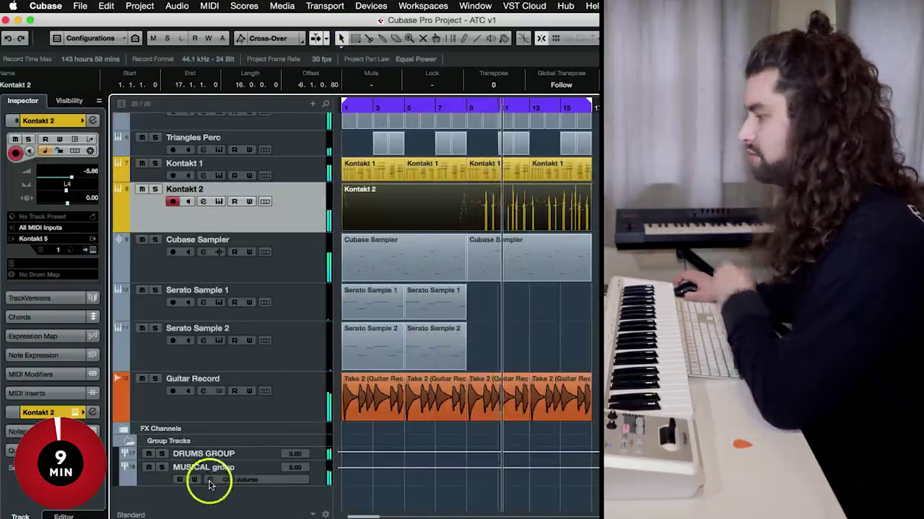
pyautogui.click(349, 108)
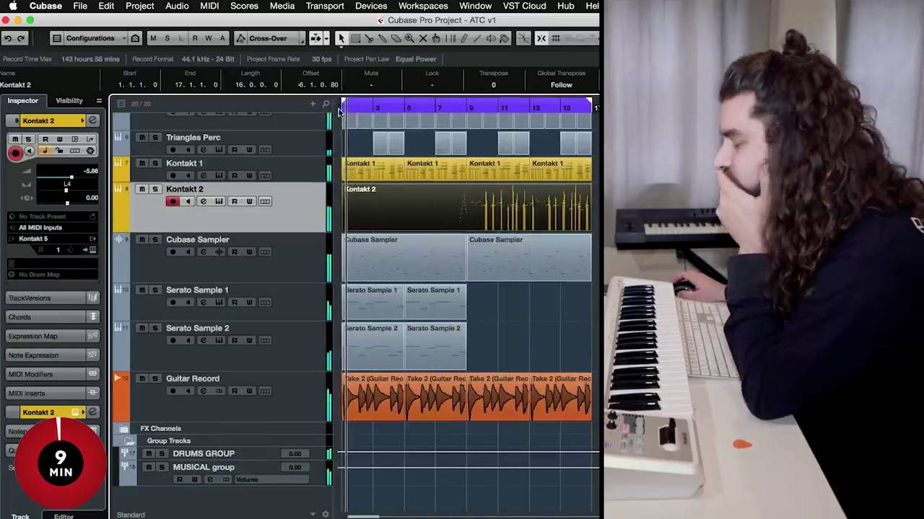
pyautogui.scroll(2, 392, 271)
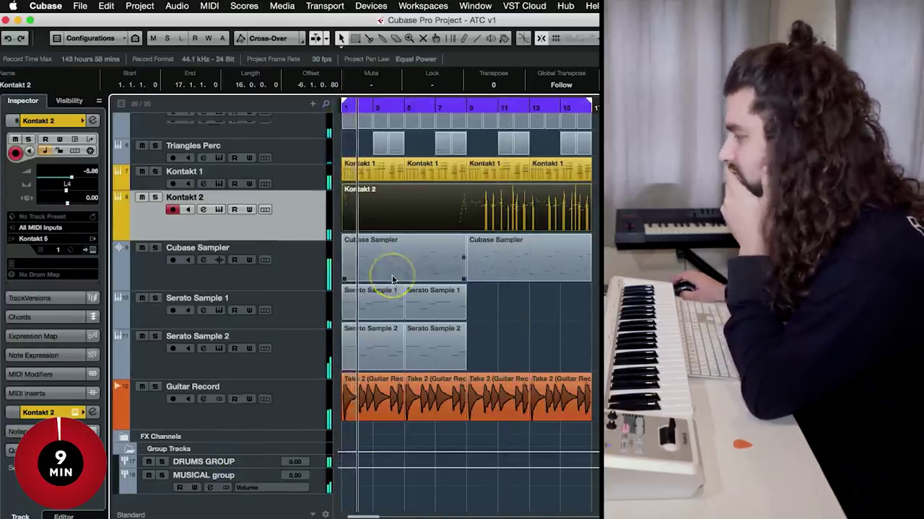
pyautogui.scroll(-1, 311, 398)
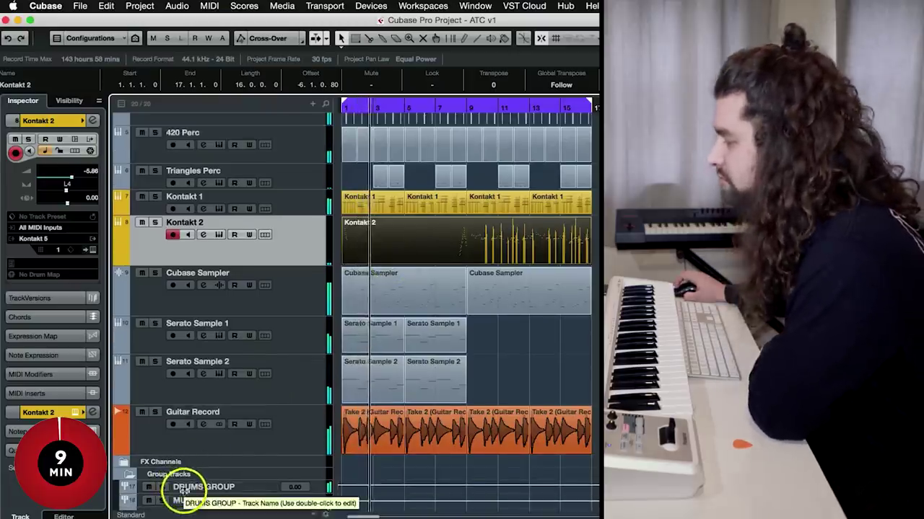
# - Open the channel settings of DRUMS GROUP and the Kramer PIE Stereo compressor among its inserts
pyautogui.click(184, 490)
pyautogui.click(208, 500)
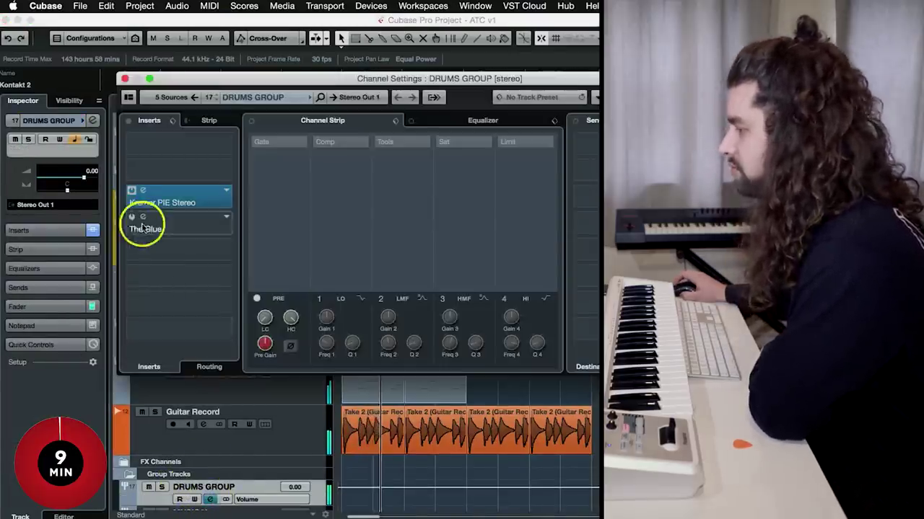
pyautogui.click(144, 191)
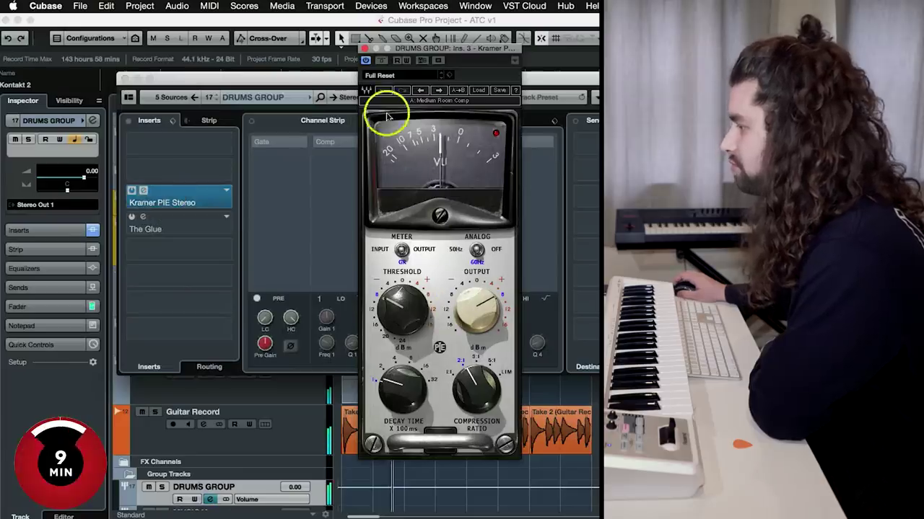